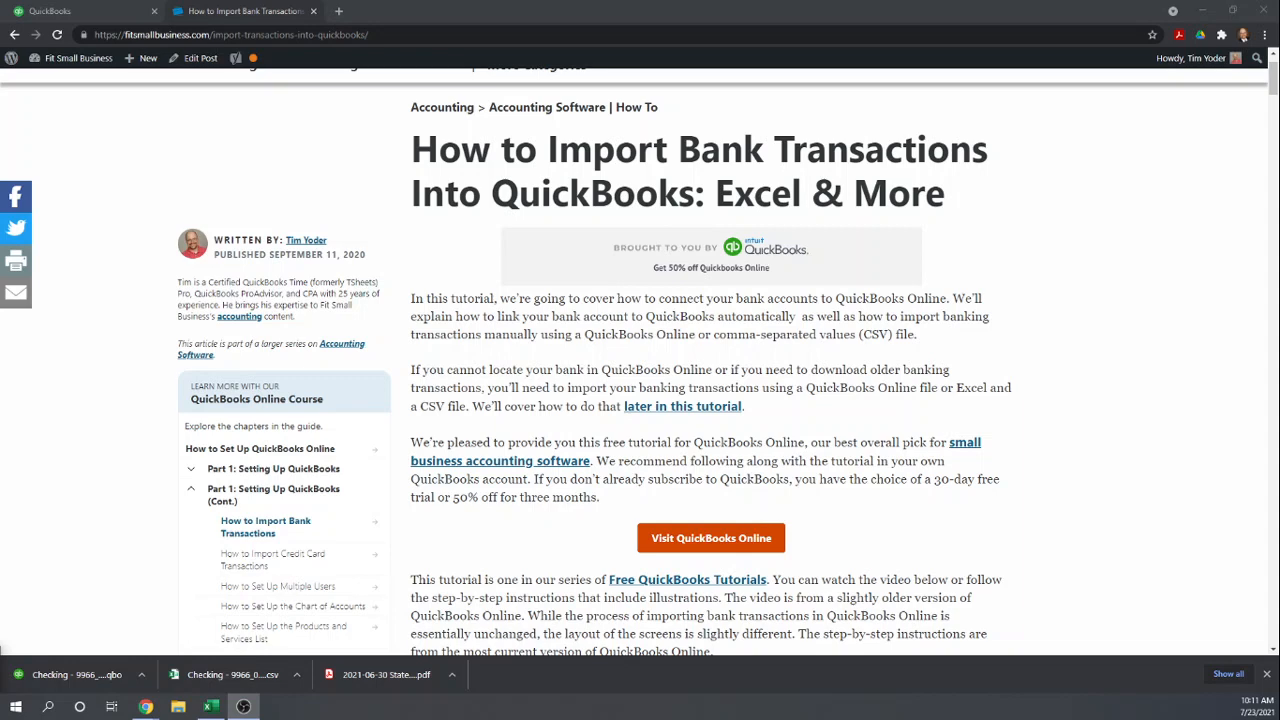
- Look over the bank transaction import tutorial and expand Part 4: Managing Banking Transactions in its course outline
{"action": "scroll", "coordinate": [589, 429], "scroll_direction": "down", "scroll_amount": 2}
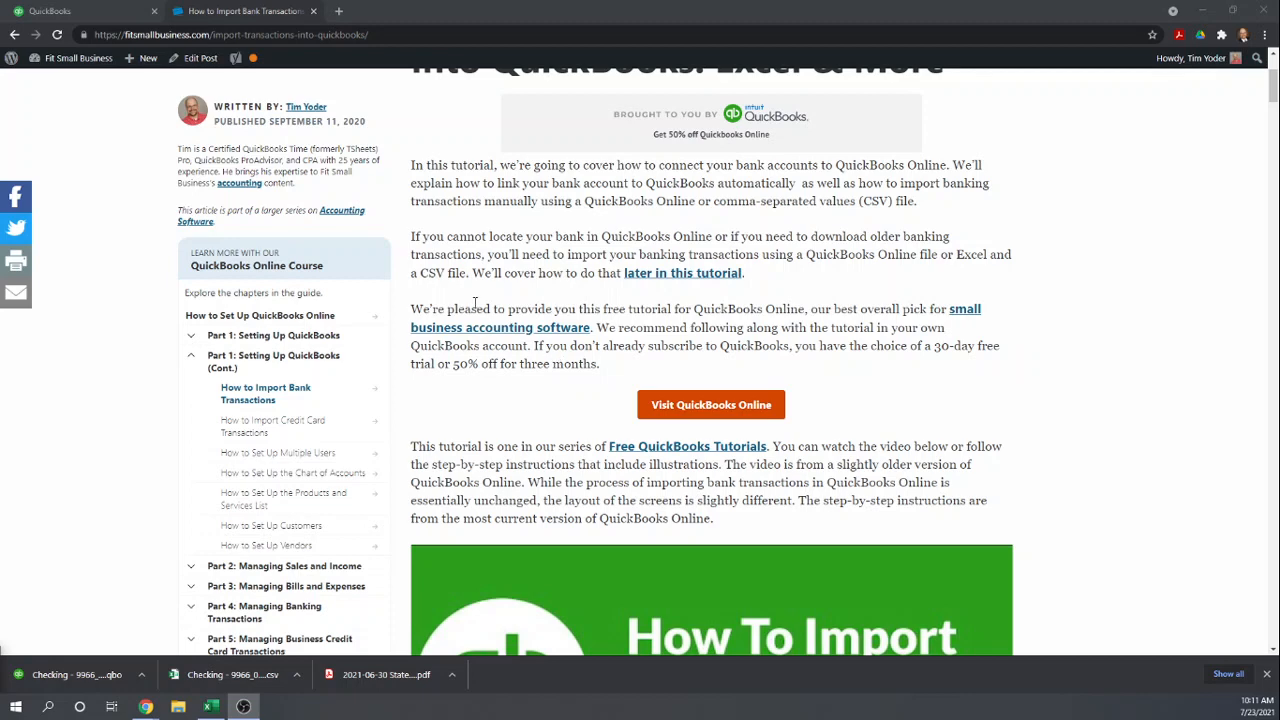
{"action": "scroll", "coordinate": [475, 298], "scroll_direction": "down", "scroll_amount": 3}
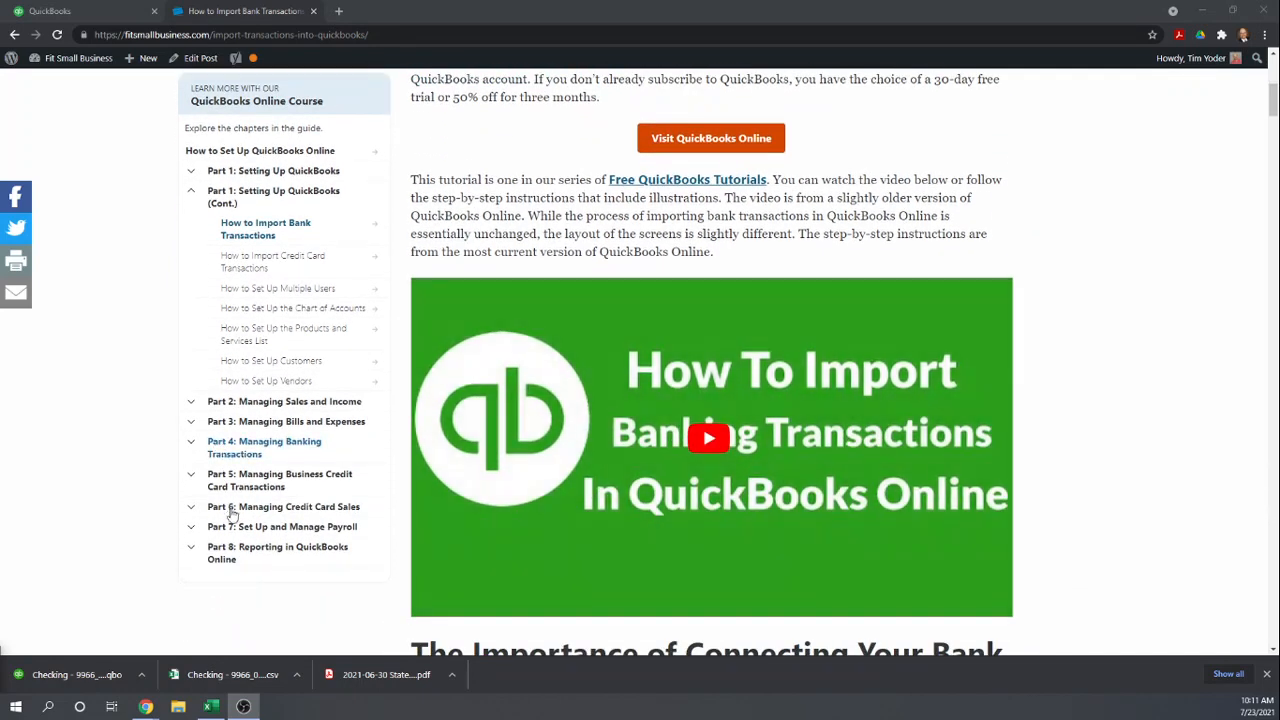
{"action": "left_click", "coordinate": [190, 442]}
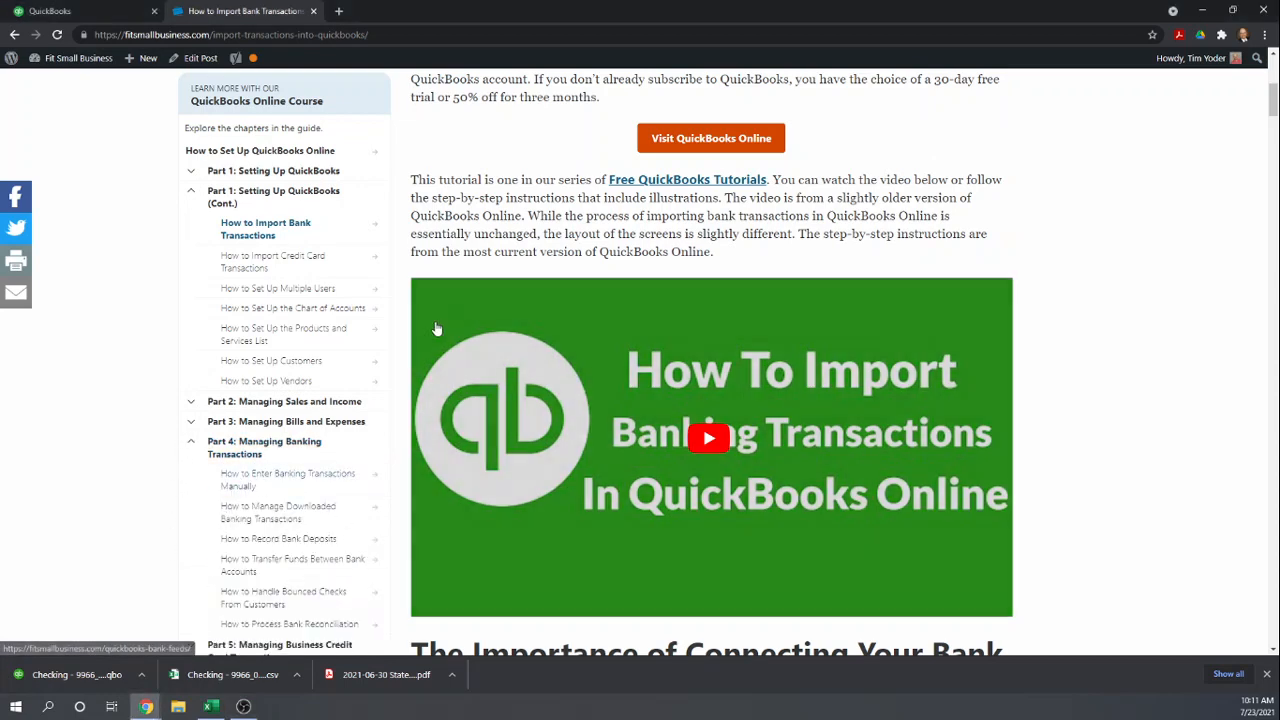
{"action": "scroll", "coordinate": [528, 208], "scroll_direction": "up", "scroll_amount": 1}
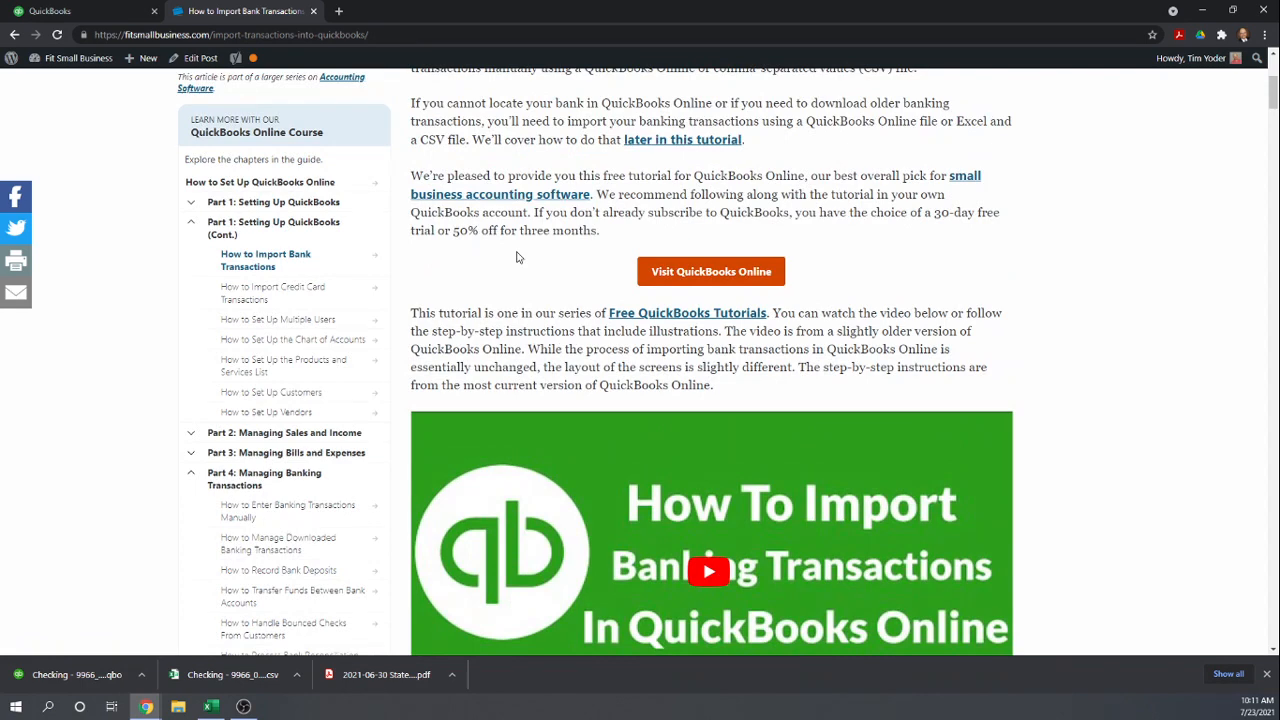
{"action": "scroll", "coordinate": [517, 257], "scroll_direction": "up", "scroll_amount": 1}
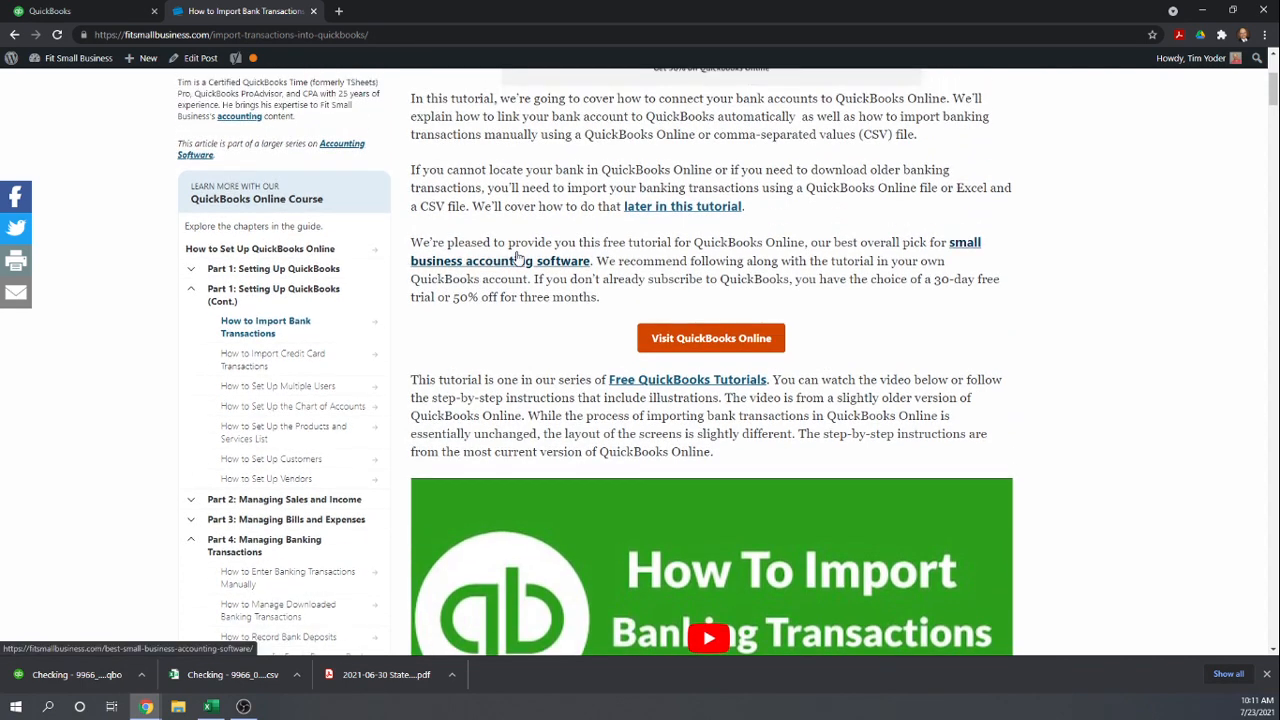
{"action": "scroll", "coordinate": [517, 257], "scroll_direction": "up", "scroll_amount": 3}
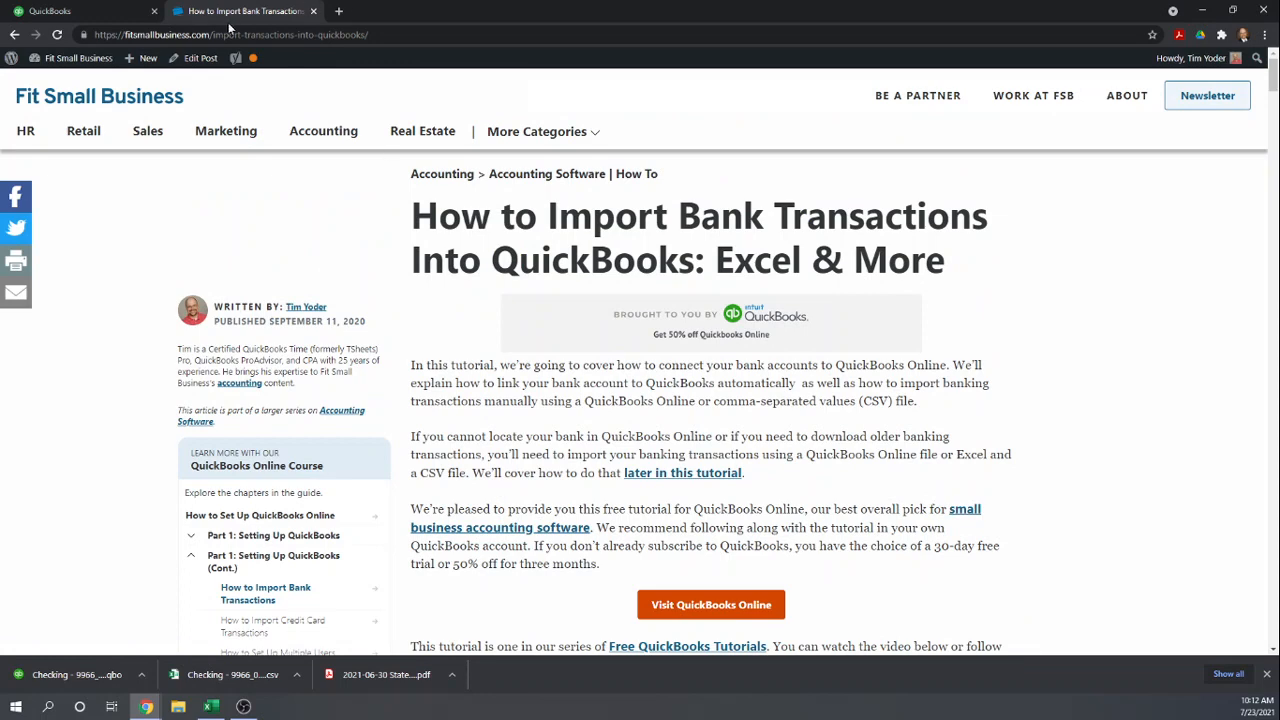
- Switch to QuickBooks Online and open the Chart of Accounts at its list of bank accounts
{"action": "left_click", "coordinate": [82, 15]}
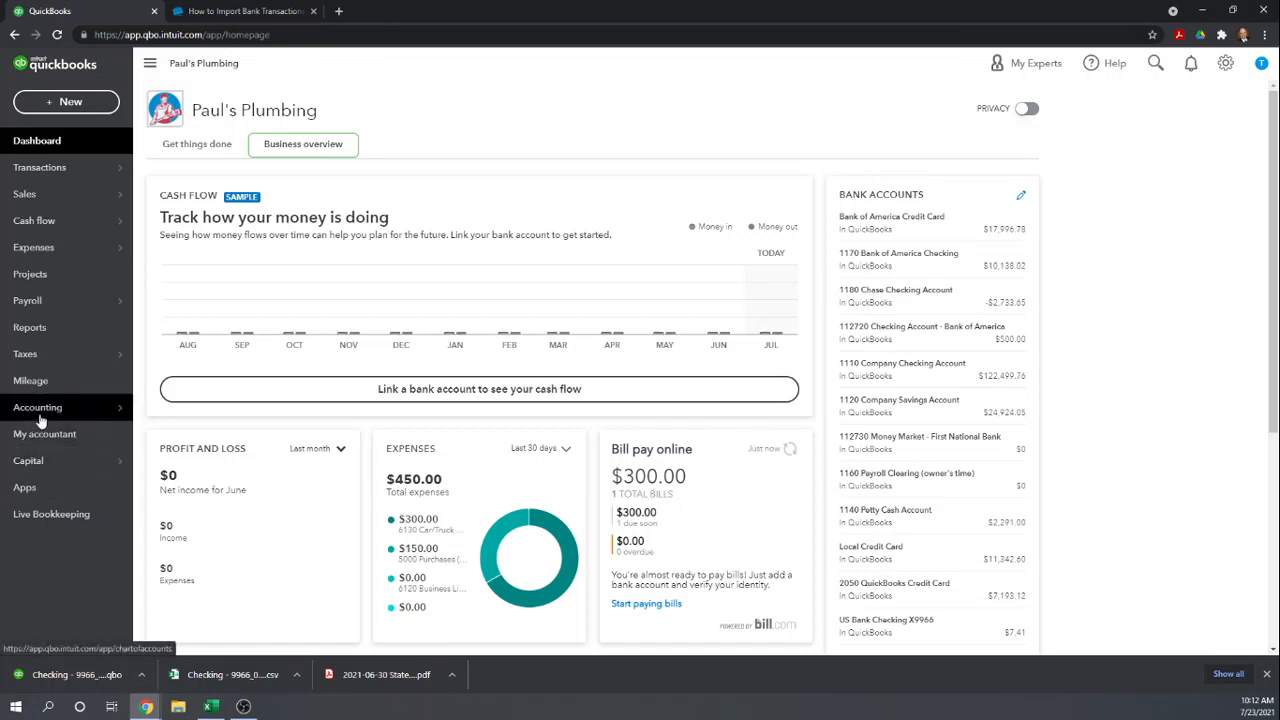
{"action": "mouse_move", "coordinate": [62, 412]}
{"action": "left_click", "coordinate": [182, 410]}
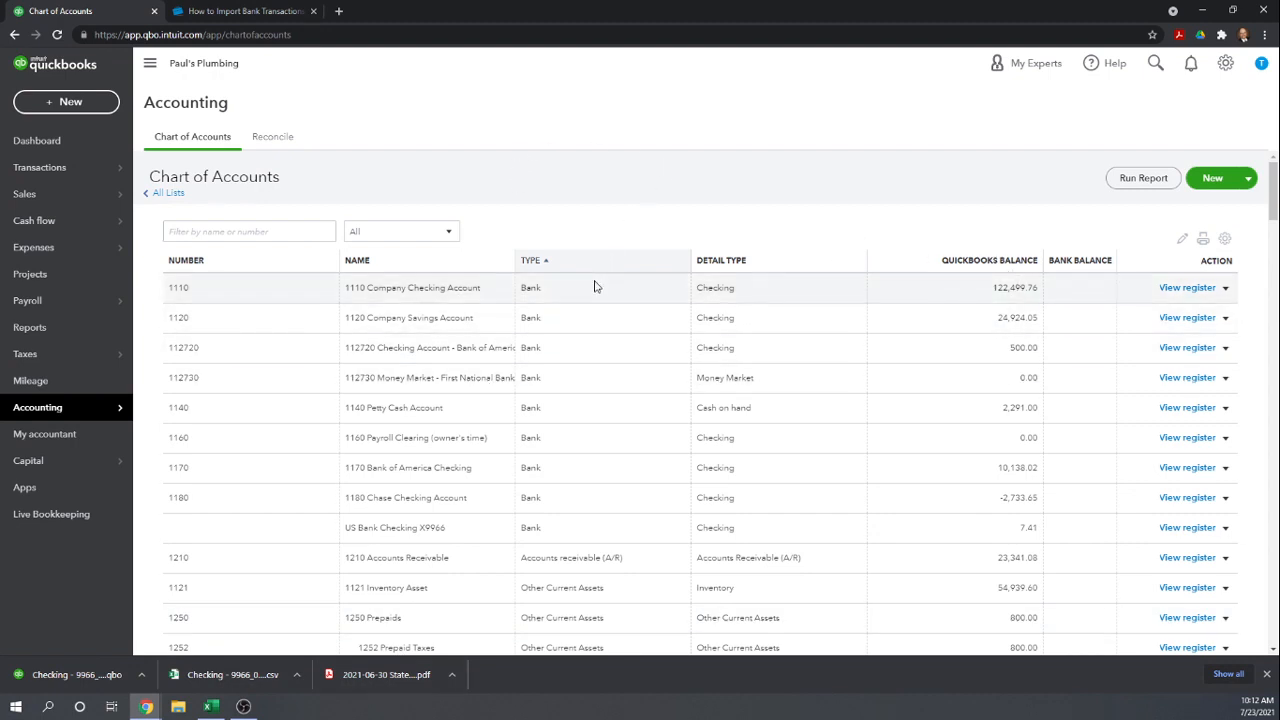
{"action": "scroll", "coordinate": [591, 290], "scroll_direction": "down", "scroll_amount": 1}
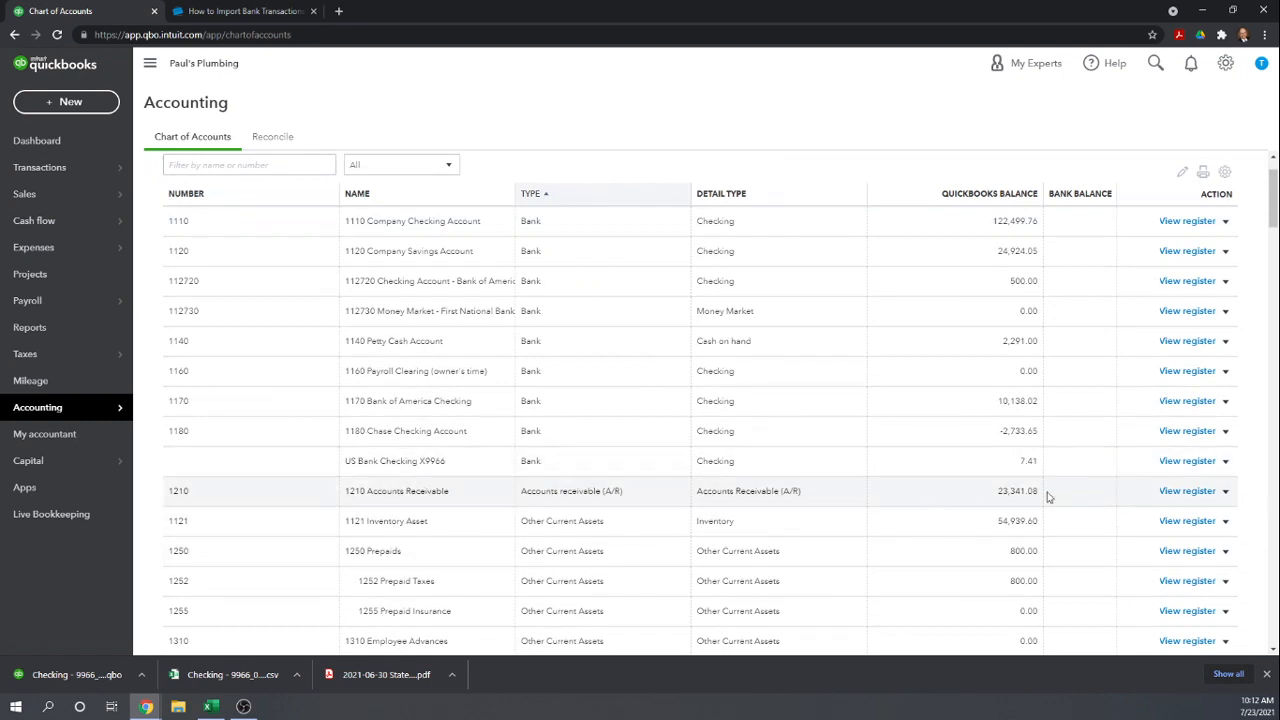
- Open the US Bank checking account for editing to review its type and name, and save and close it
{"action": "left_click", "coordinate": [1225, 462]}
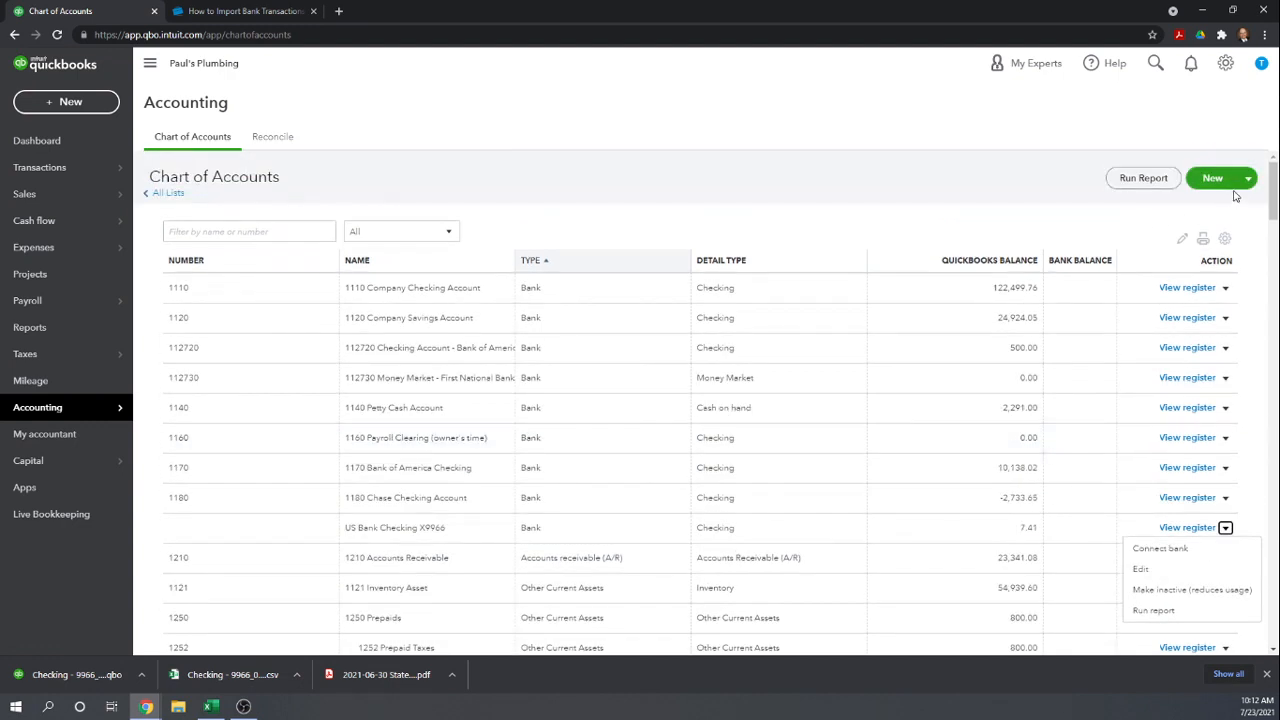
{"action": "scroll", "coordinate": [880, 462], "scroll_direction": "down", "scroll_amount": 1}
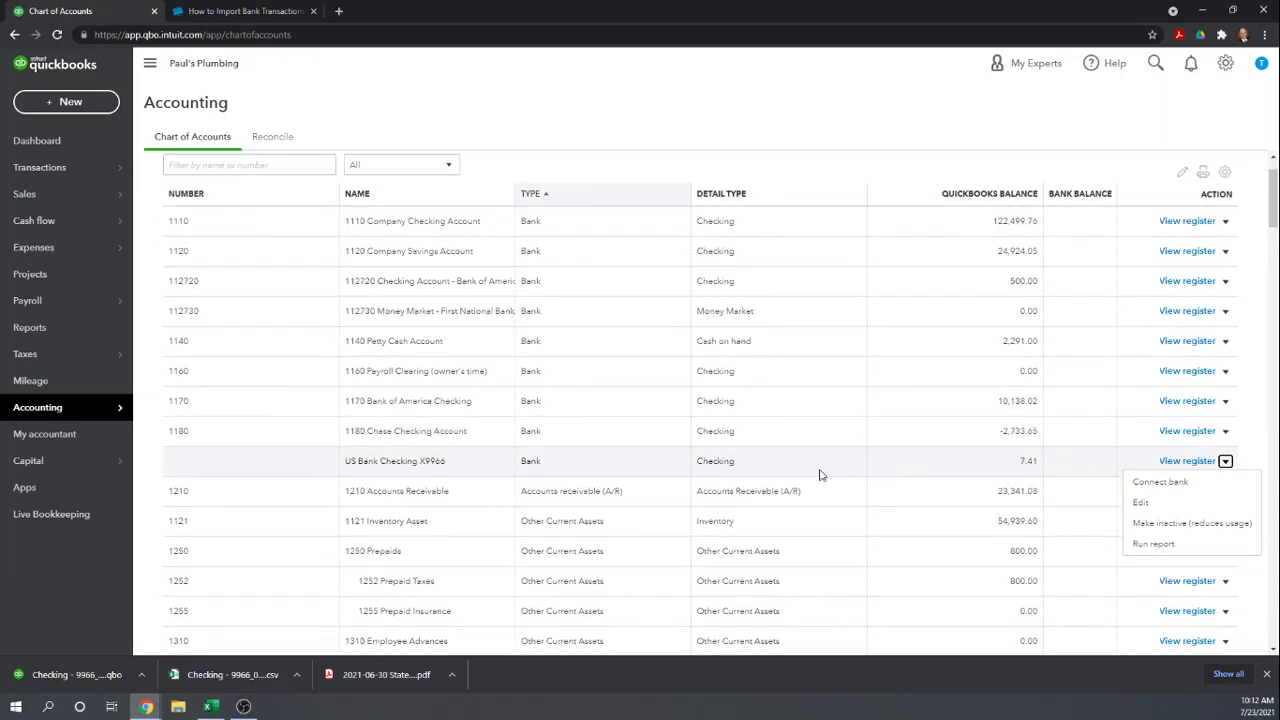
{"action": "left_click", "coordinate": [1141, 505]}
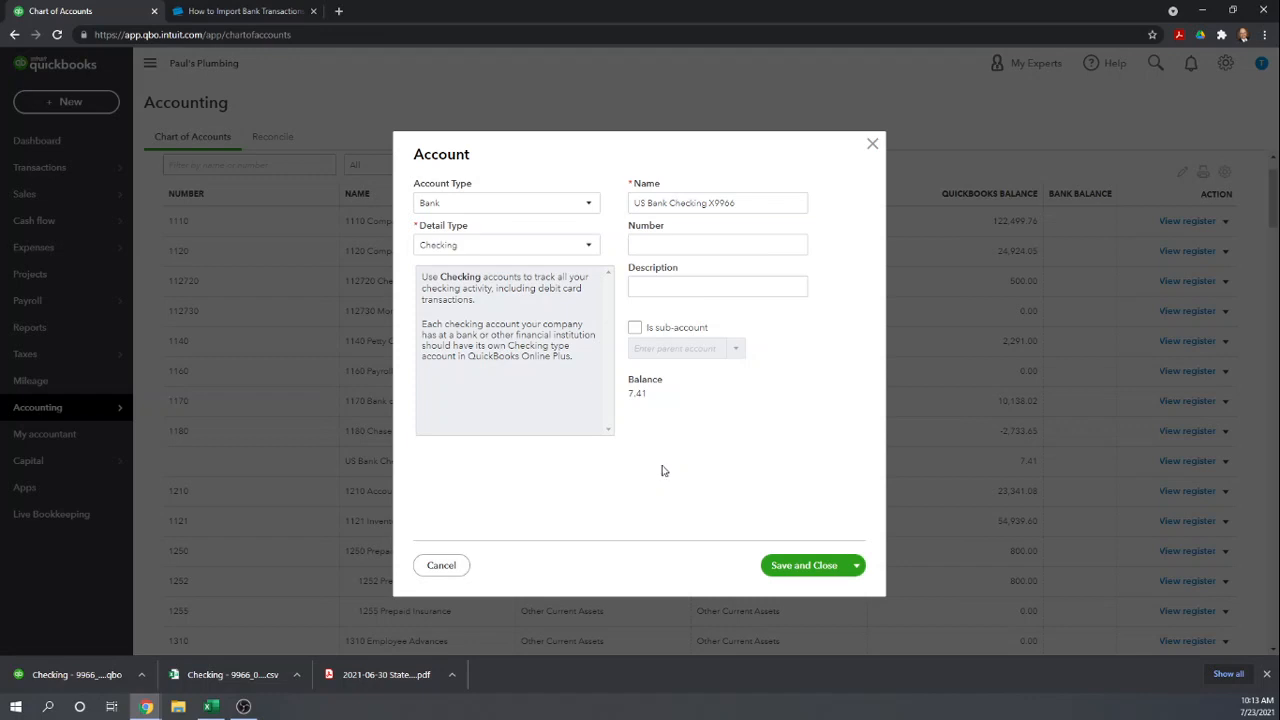
{"action": "left_click", "coordinate": [807, 572]}
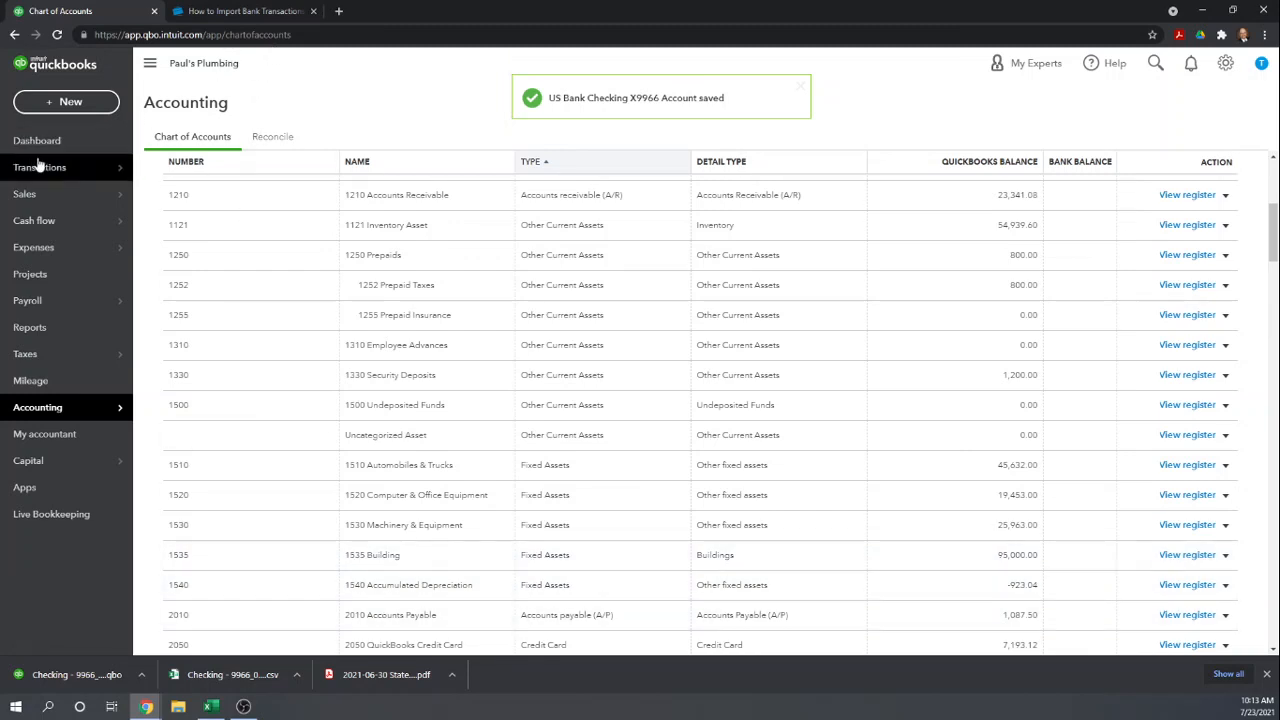
- Start connecting an account from the Banking transactions page, choosing U.S. Bank and continuing to the bank's sign-in site
{"action": "mouse_move", "coordinate": [30, 175]}
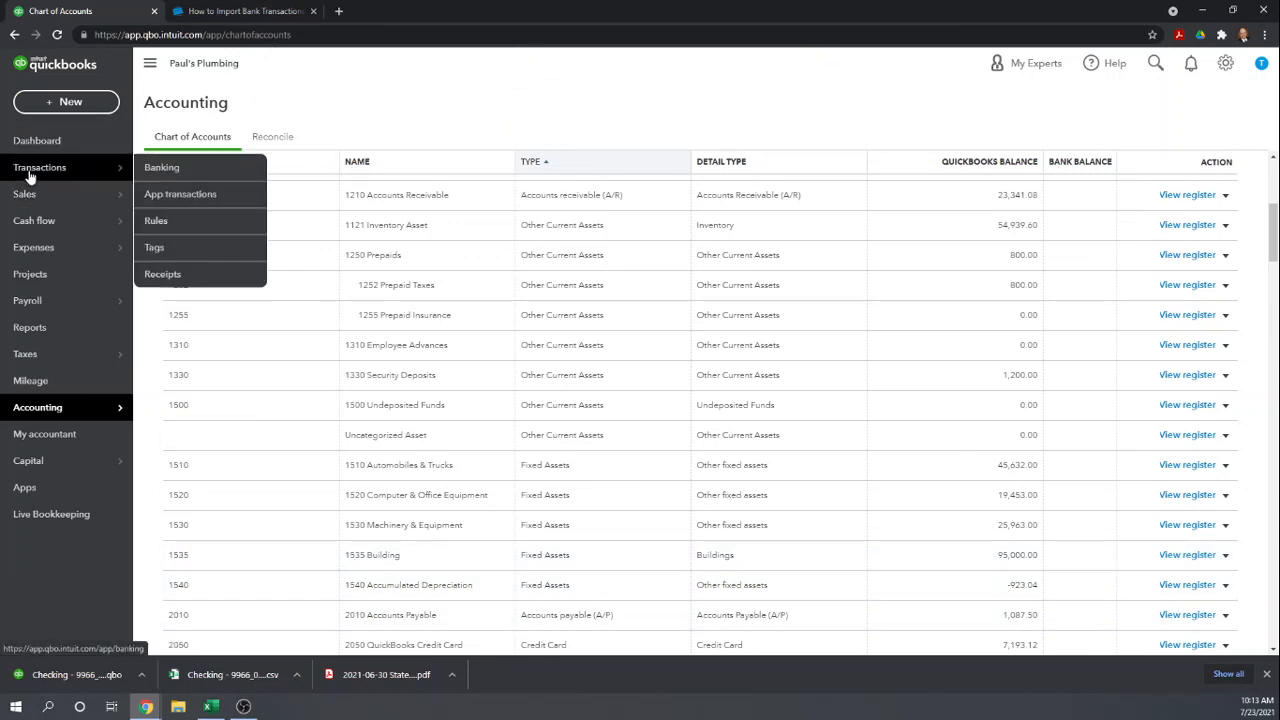
{"action": "left_click", "coordinate": [161, 168]}
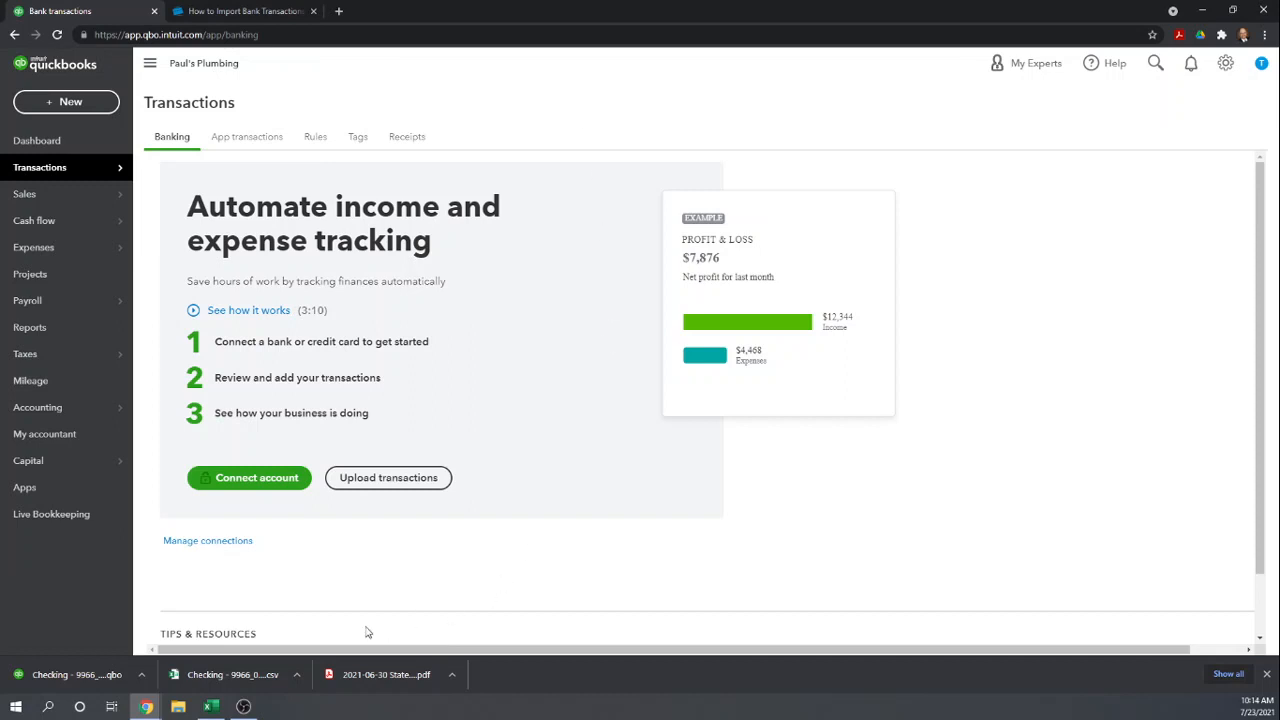
{"action": "left_click", "coordinate": [222, 479]}
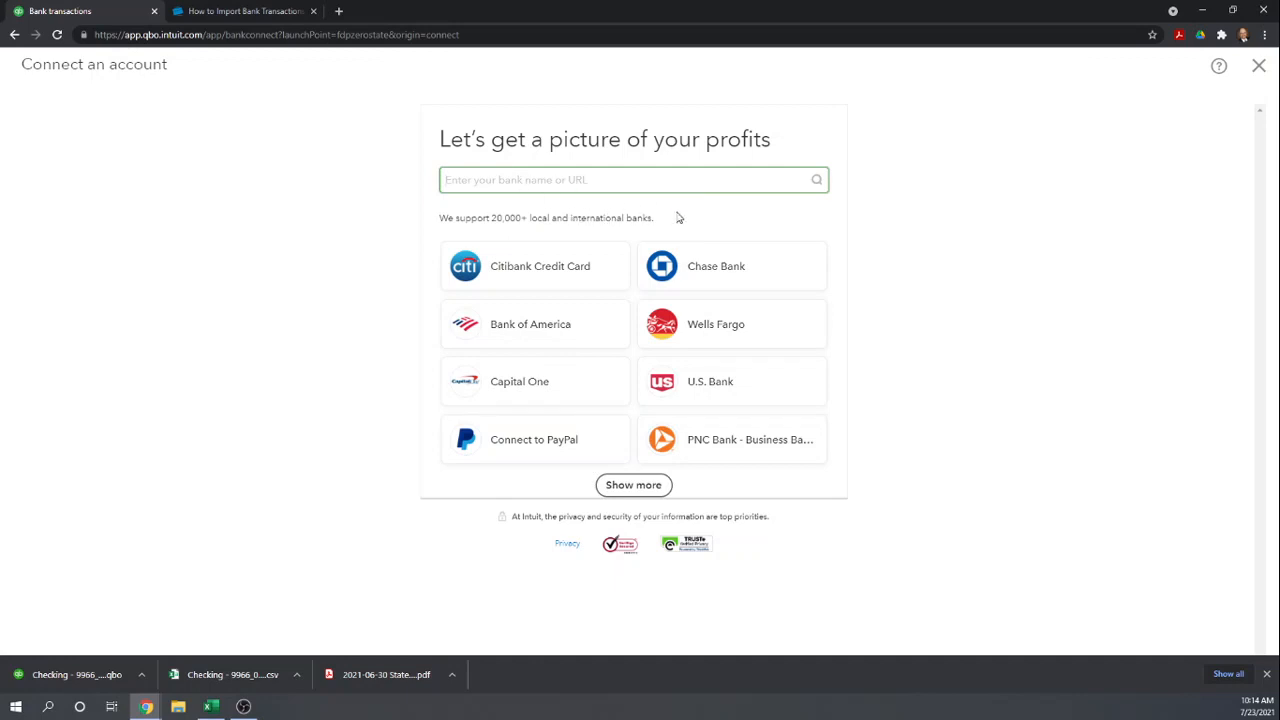
{"action": "left_click", "coordinate": [716, 386]}
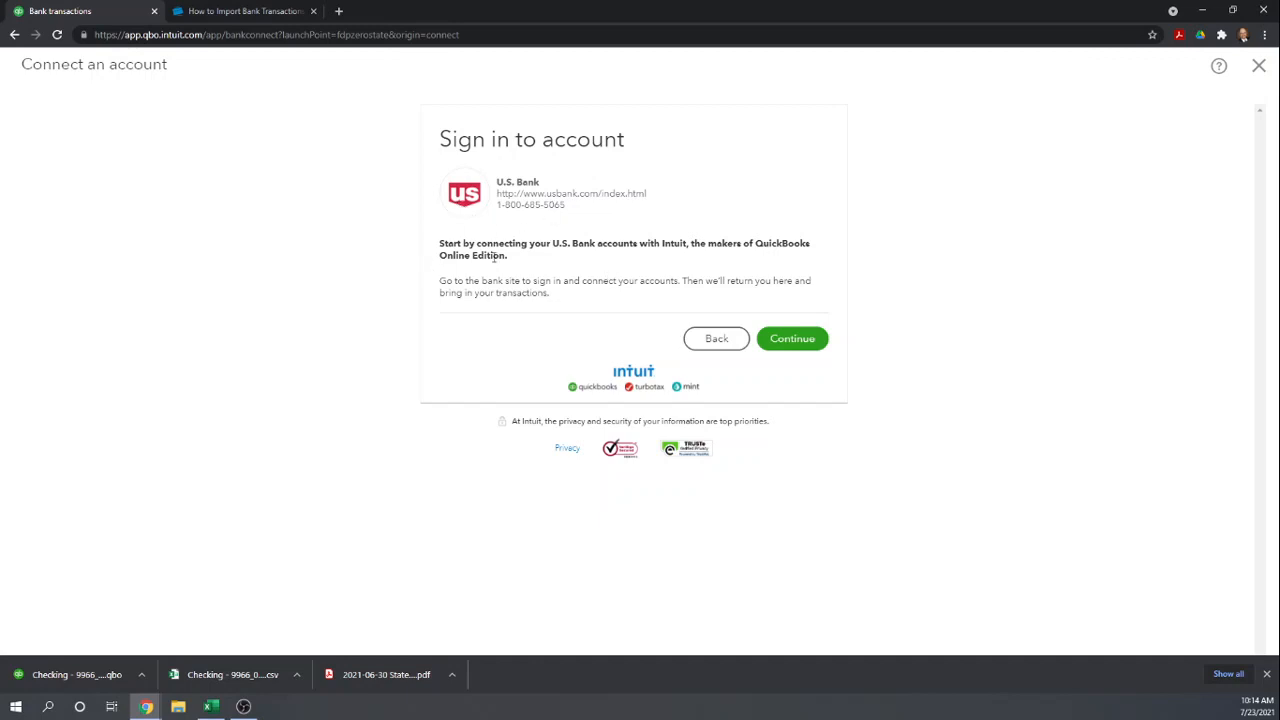
{"action": "left_click", "coordinate": [802, 345]}
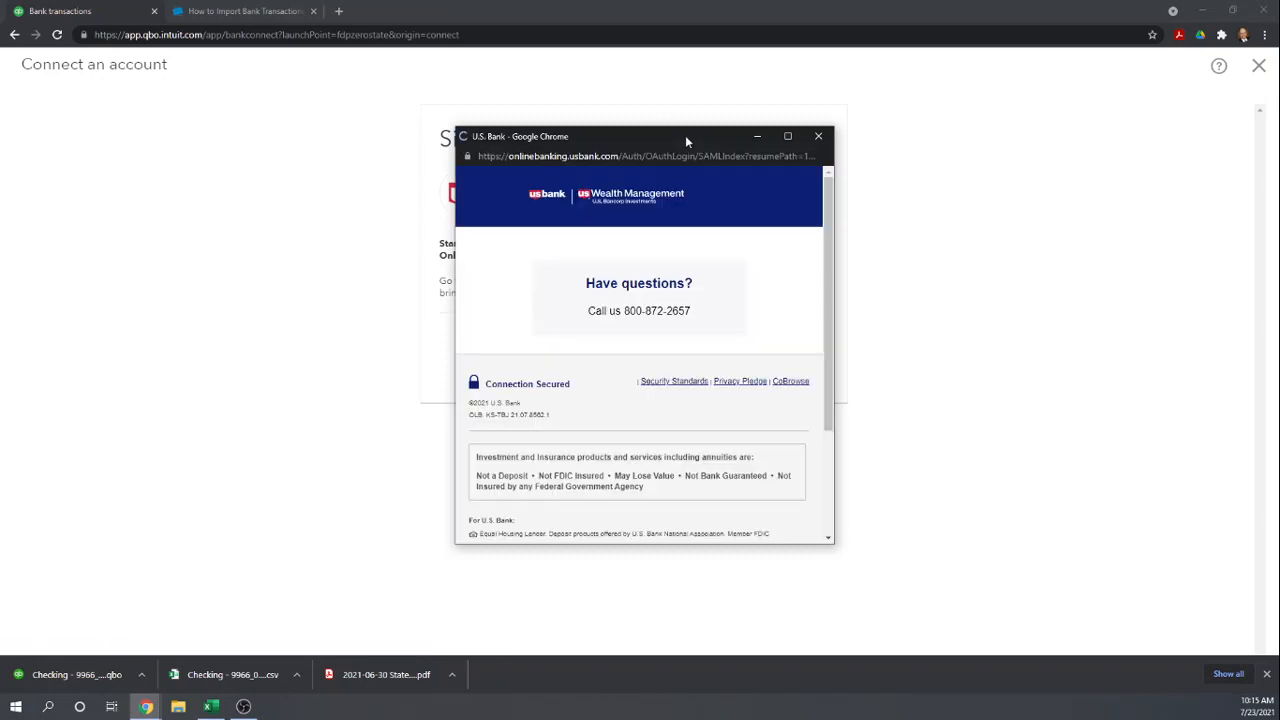
- Read U.S. Bank's data-sharing terms in a maximized window and authorize sharing with Intuit
{"action": "left_click_drag", "start_coordinate": [685, 135], "coordinate": [0, 404]}
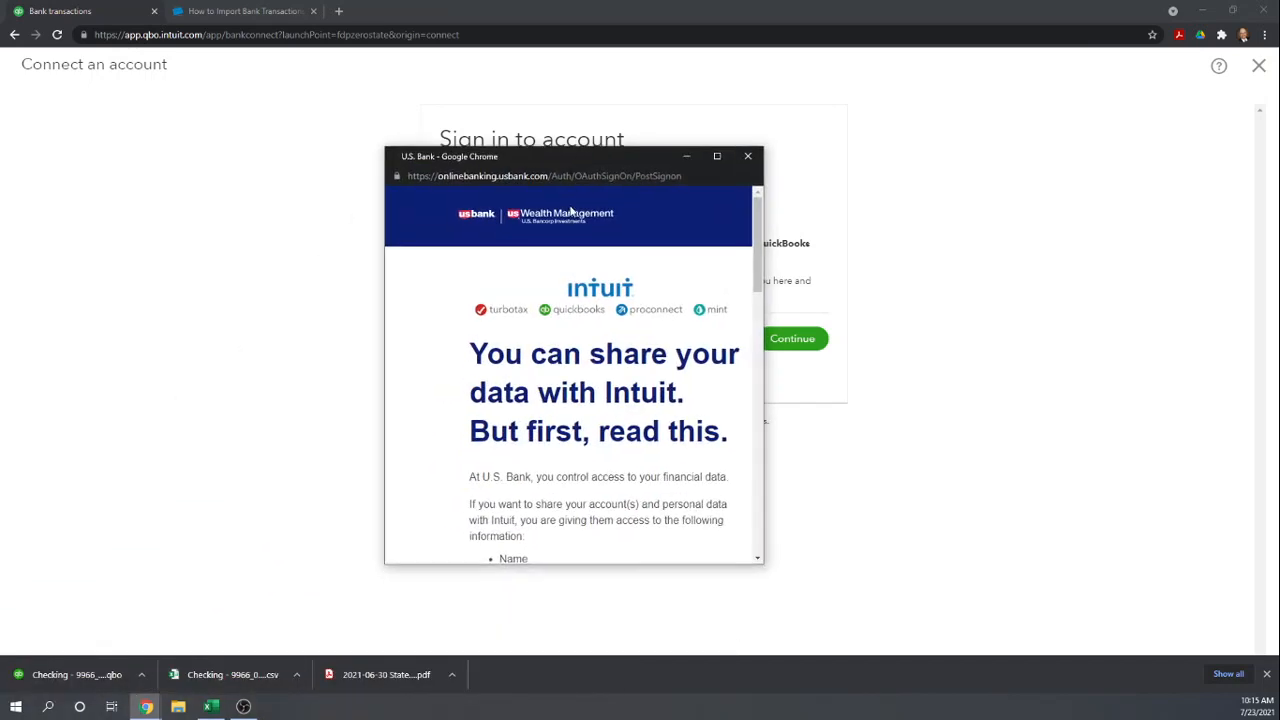
{"action": "left_click", "coordinate": [717, 156]}
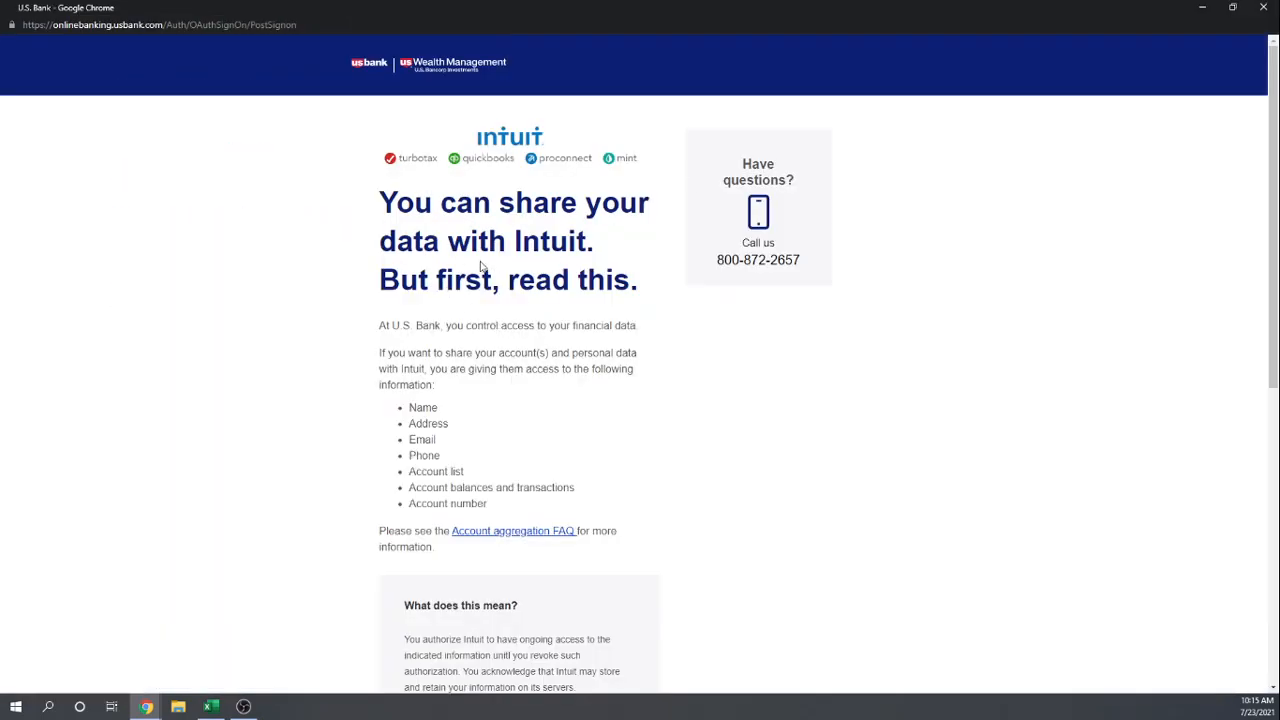
{"action": "scroll", "coordinate": [478, 243], "scroll_direction": "down", "scroll_amount": 1}
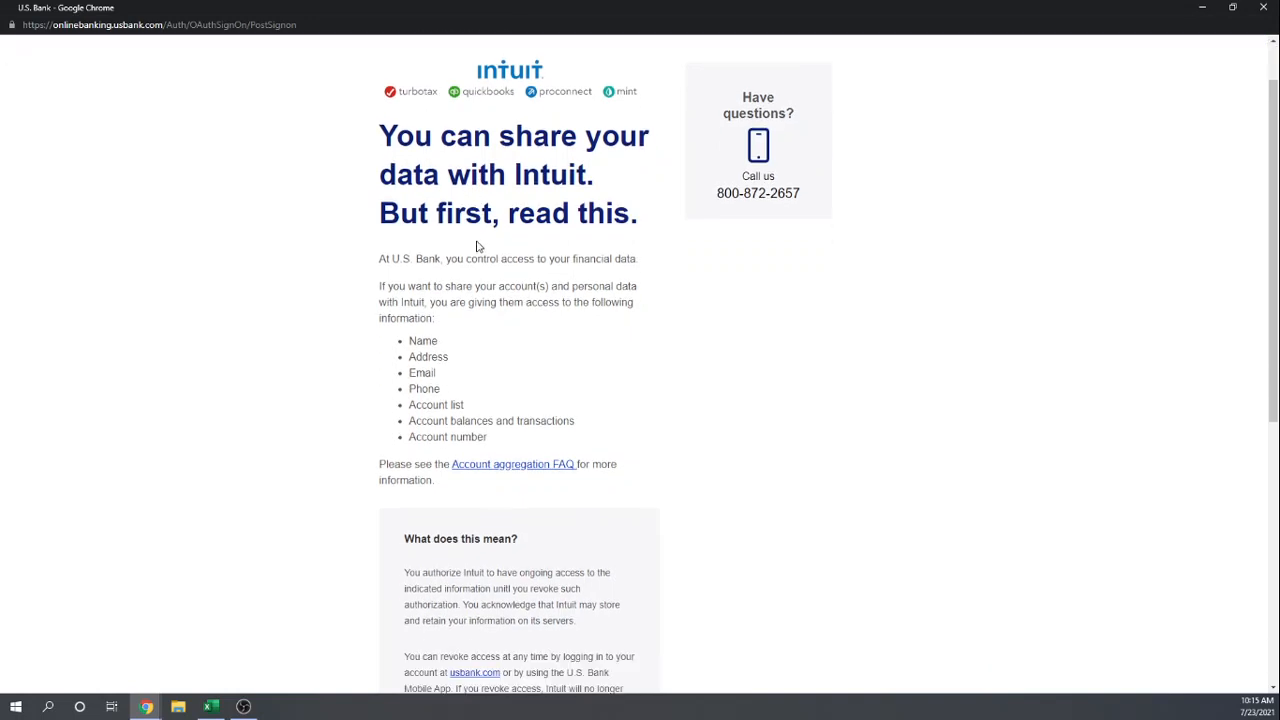
{"action": "scroll", "coordinate": [477, 245], "scroll_direction": "down", "scroll_amount": 1}
{"action": "scroll", "coordinate": [474, 232], "scroll_direction": "up", "scroll_amount": 2}
{"action": "scroll", "coordinate": [473, 227], "scroll_direction": "down", "scroll_amount": 2}
{"action": "scroll", "coordinate": [473, 227], "scroll_direction": "down", "scroll_amount": 5}
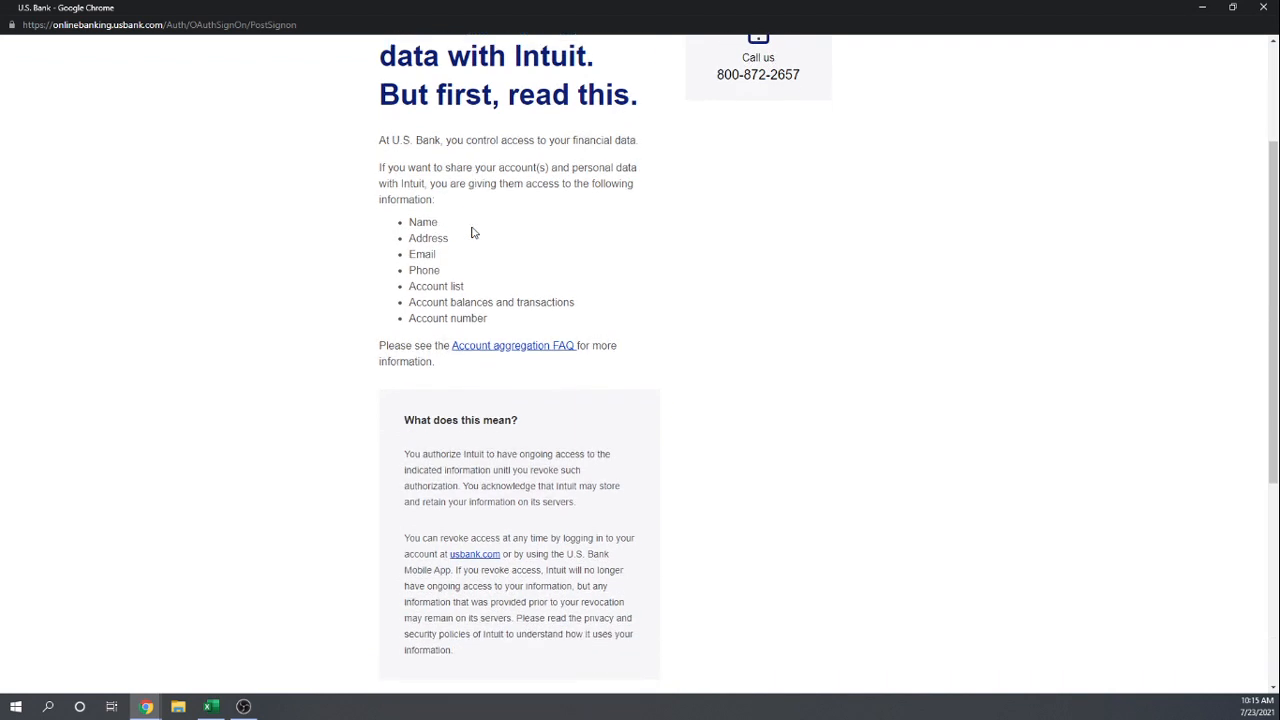
{"action": "scroll", "coordinate": [597, 219], "scroll_direction": "down", "scroll_amount": 1}
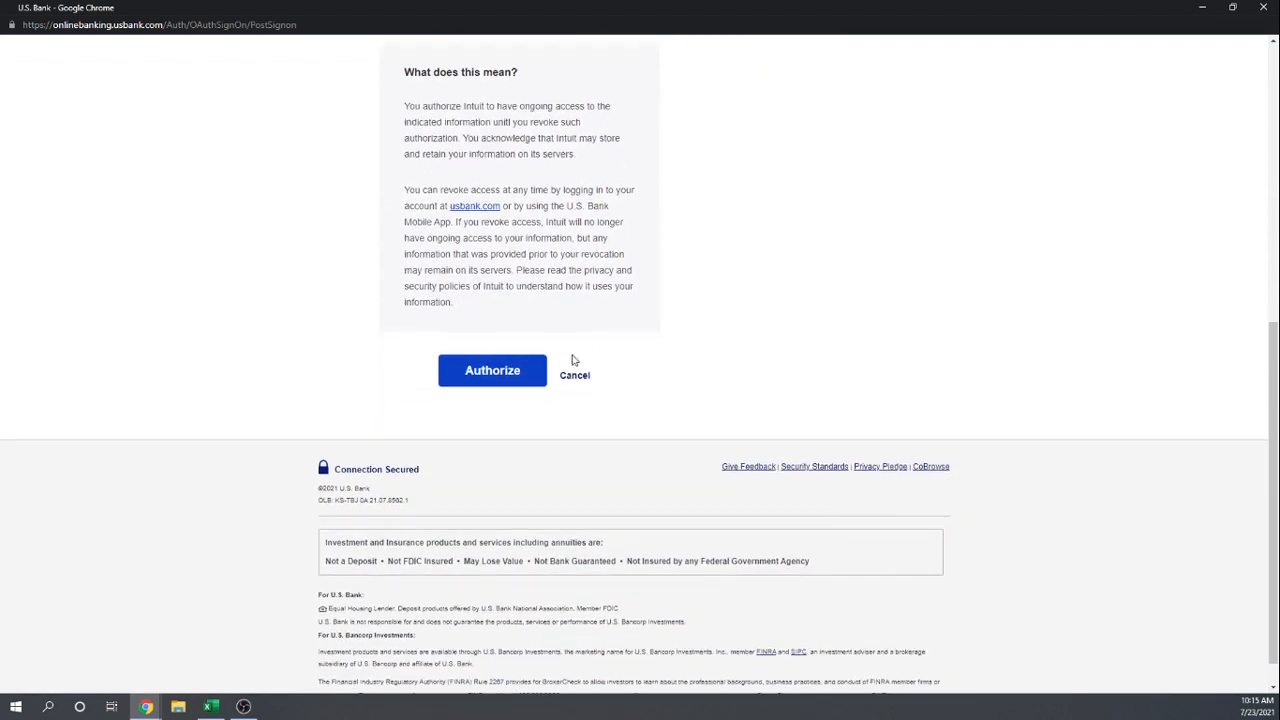
{"action": "left_click", "coordinate": [491, 372]}
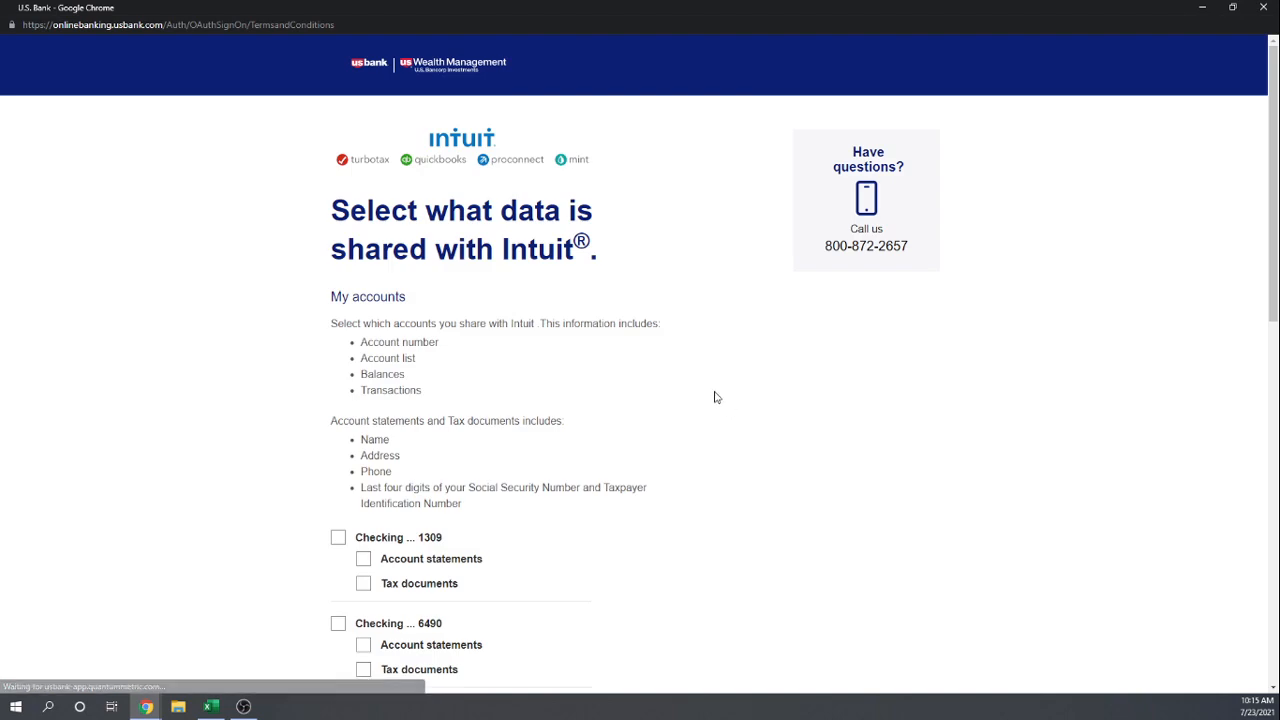
- Share only the checking account listed below Savings with Intuit, including account statements and tax documents, and submit the selection
{"action": "scroll", "coordinate": [577, 252], "scroll_direction": "down", "scroll_amount": 1}
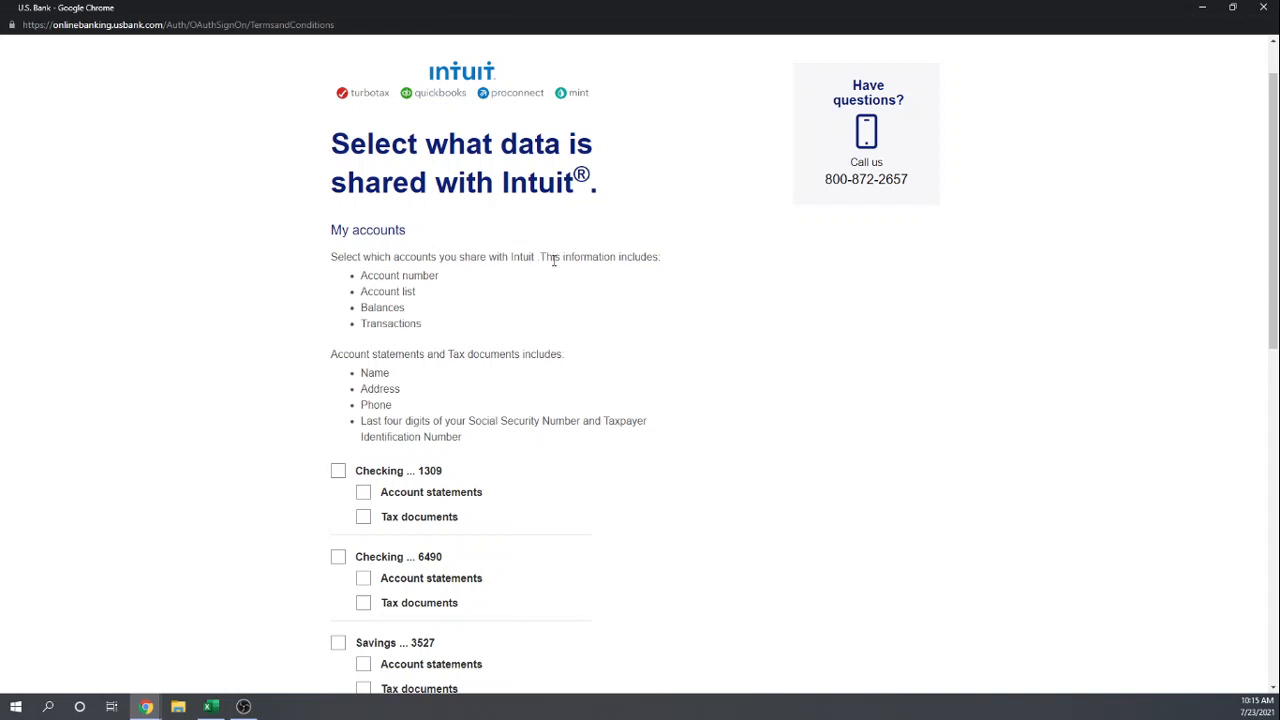
{"action": "scroll", "coordinate": [553, 258], "scroll_direction": "down", "scroll_amount": 3}
{"action": "scroll", "coordinate": [553, 266], "scroll_direction": "up", "scroll_amount": 1}
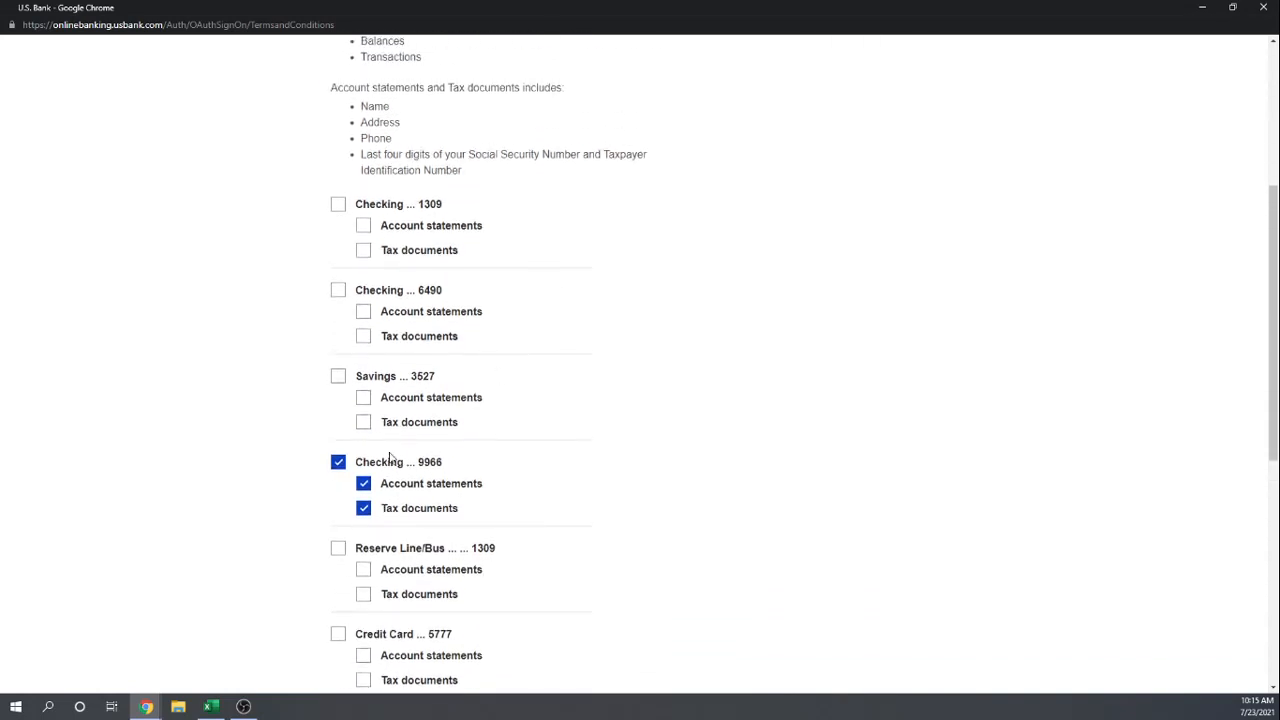
{"action": "scroll", "coordinate": [352, 362], "scroll_direction": "down", "scroll_amount": 1}
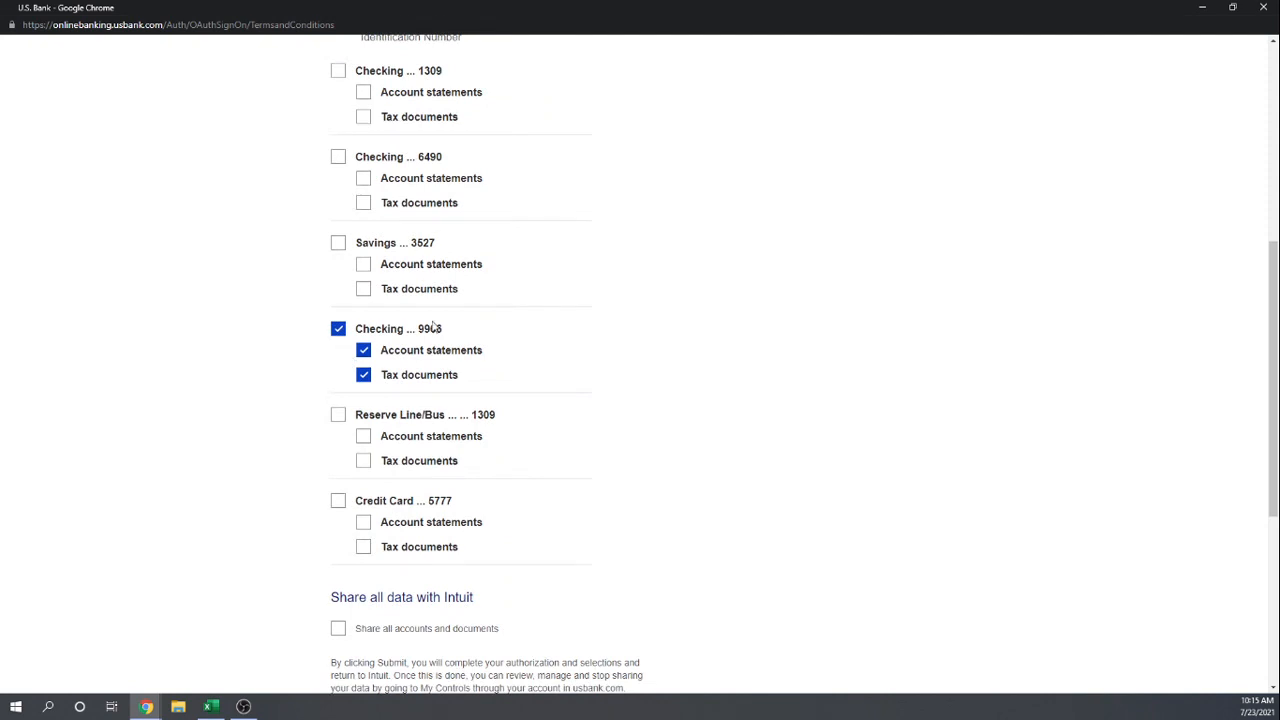
{"action": "scroll", "coordinate": [582, 315], "scroll_direction": "down", "scroll_amount": 3}
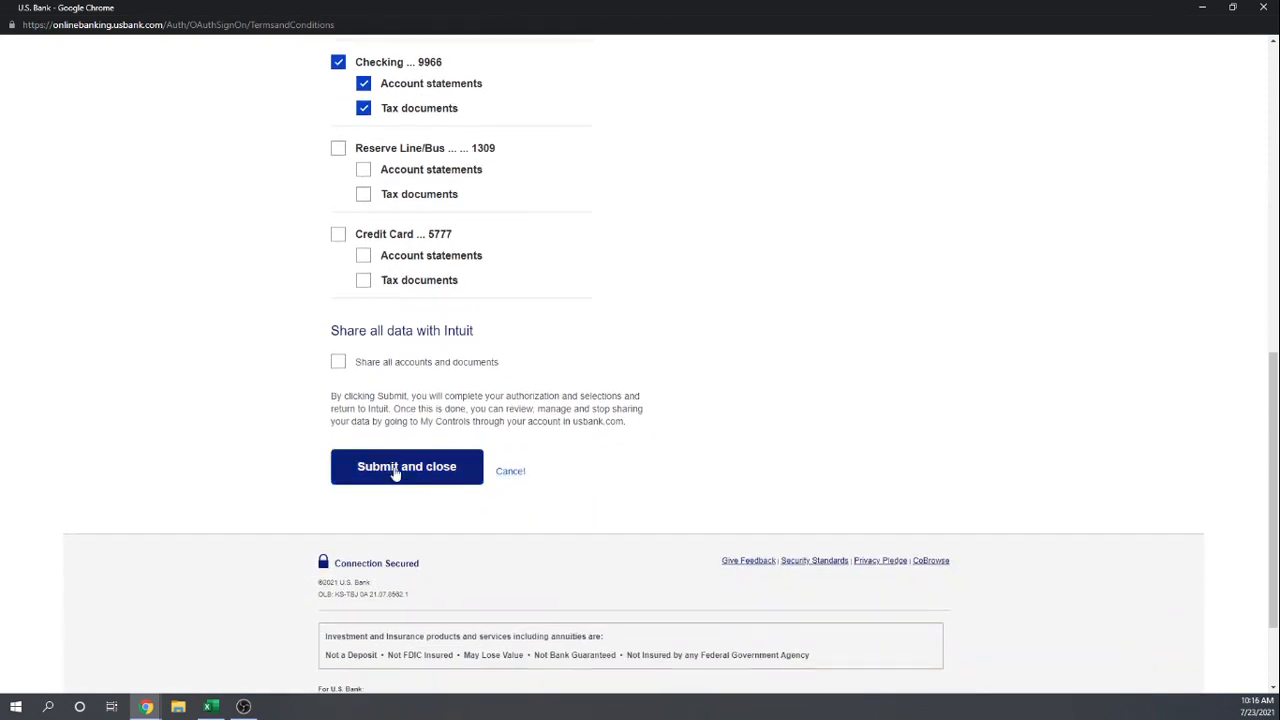
{"action": "left_click", "coordinate": [392, 481]}
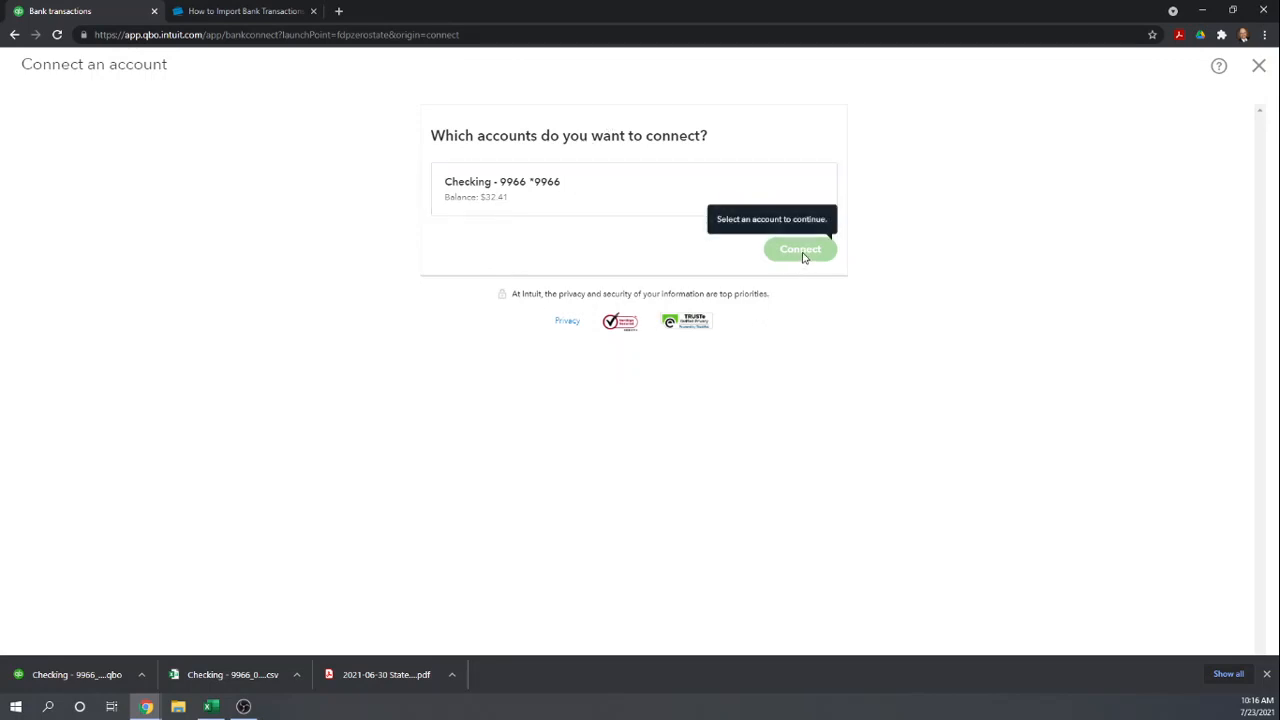
- Select the U.S. Bank checking account for connection and match it to the existing US Bank Checking account in QuickBooks
{"action": "left_click", "coordinate": [590, 200]}
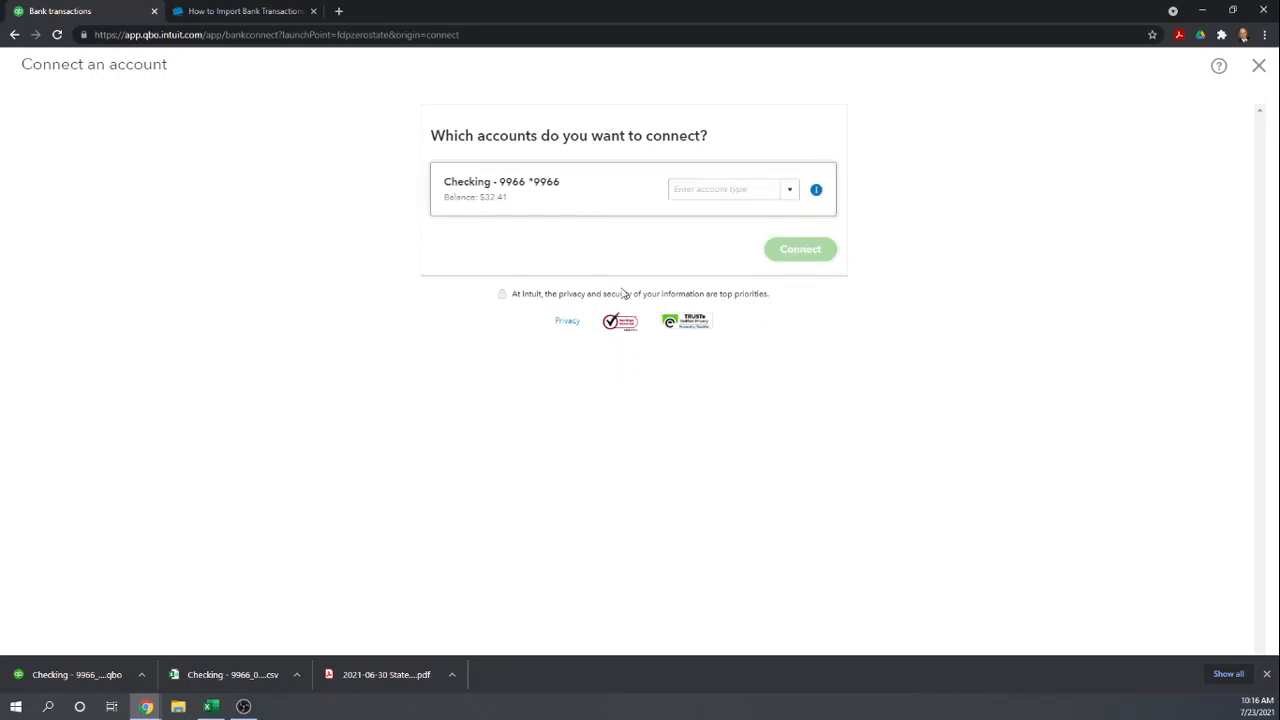
{"action": "left_click", "coordinate": [790, 190]}
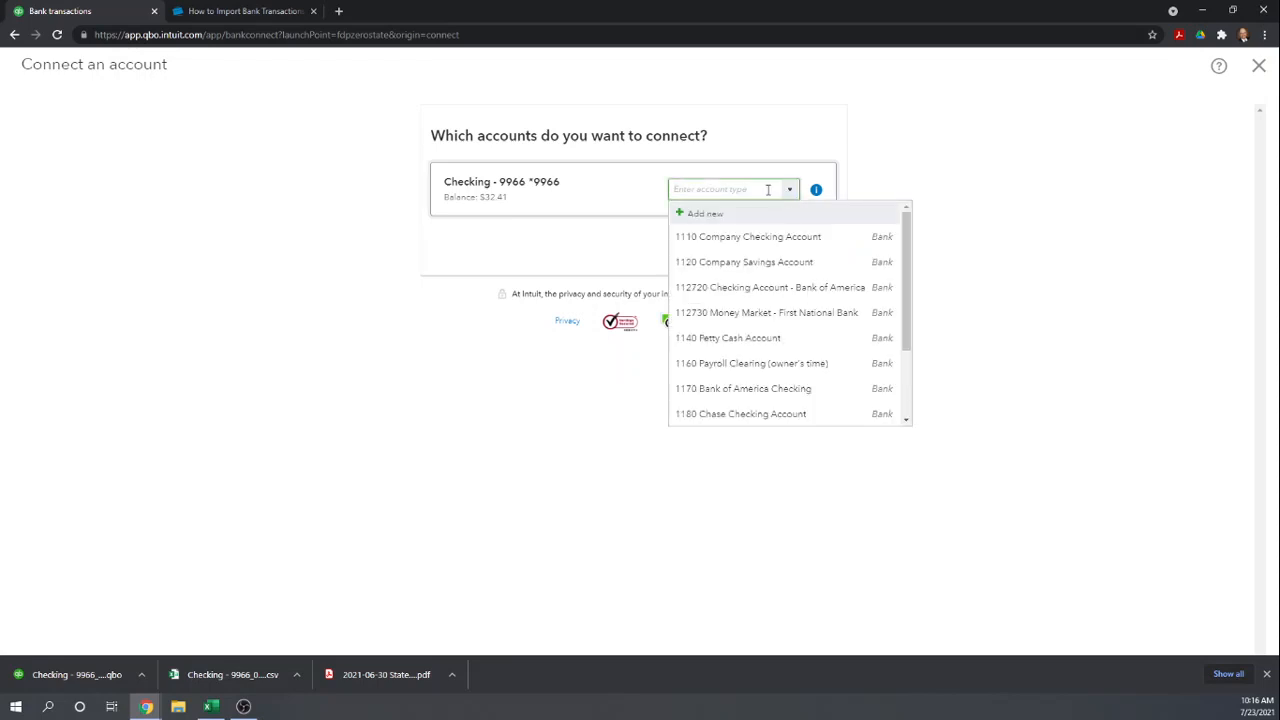
{"action": "left_click", "coordinate": [587, 246]}
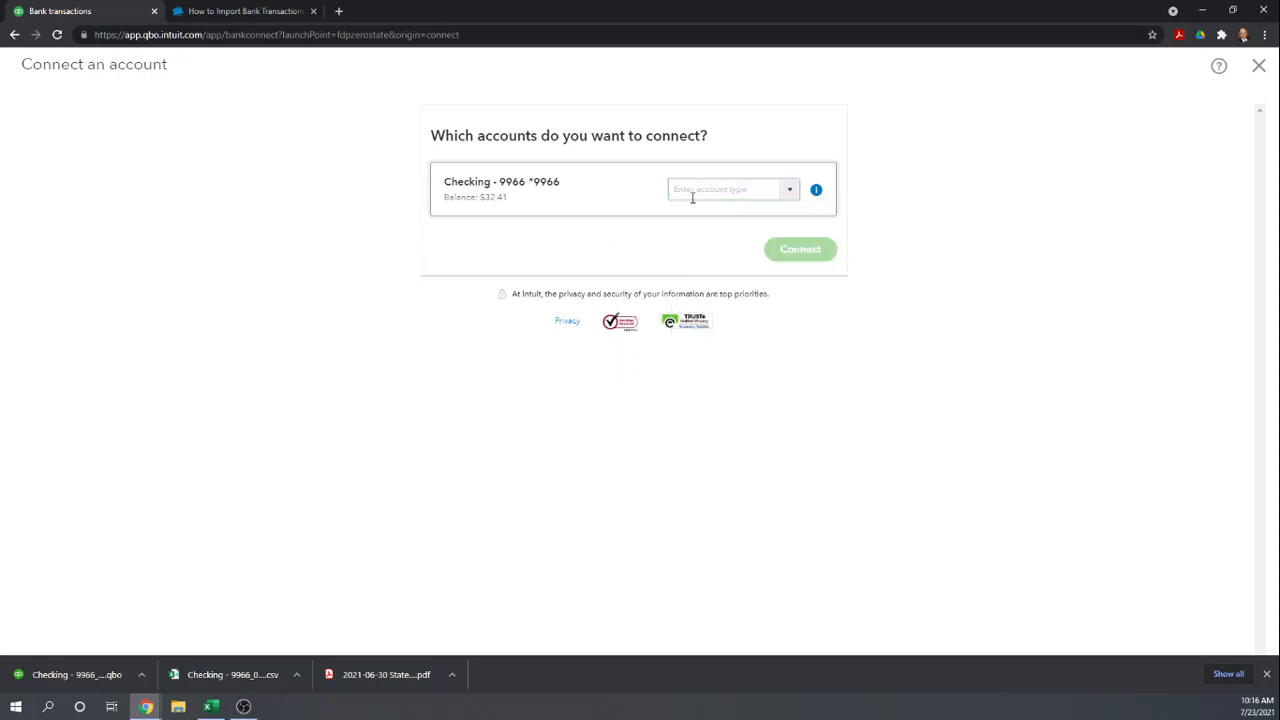
{"action": "left_click", "coordinate": [790, 192]}
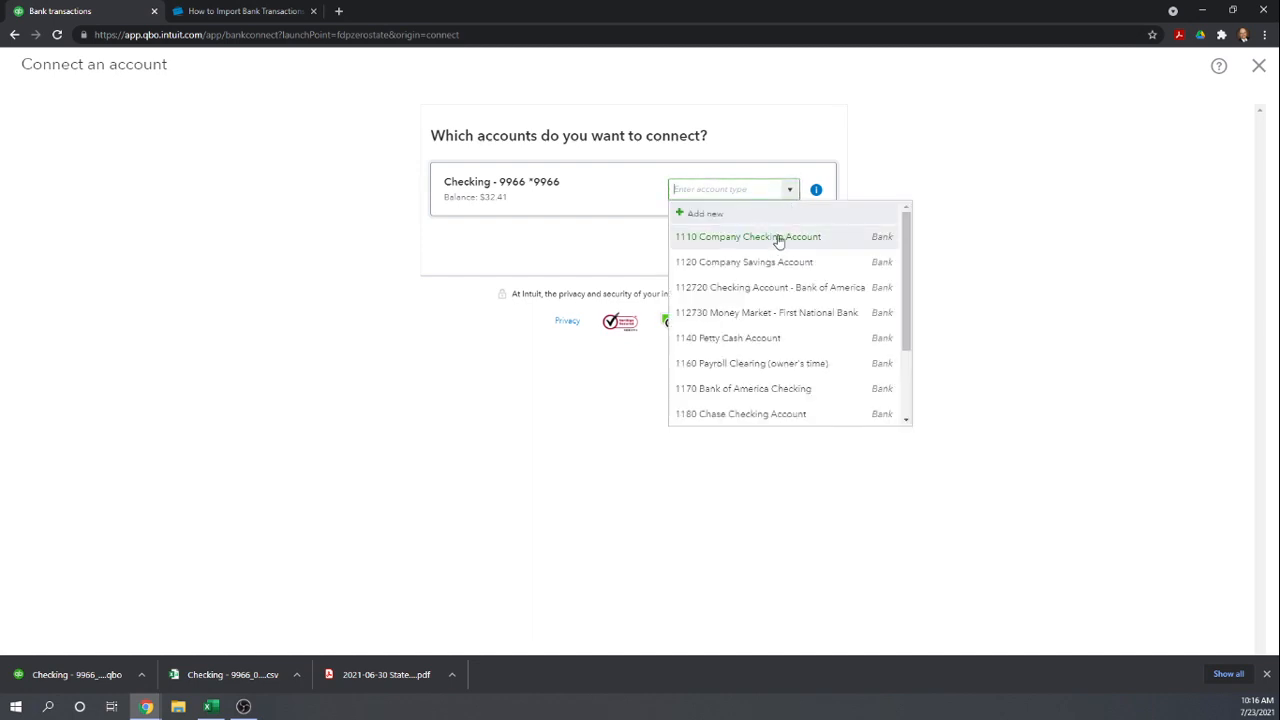
{"action": "scroll", "coordinate": [757, 289], "scroll_direction": "down", "scroll_amount": 1}
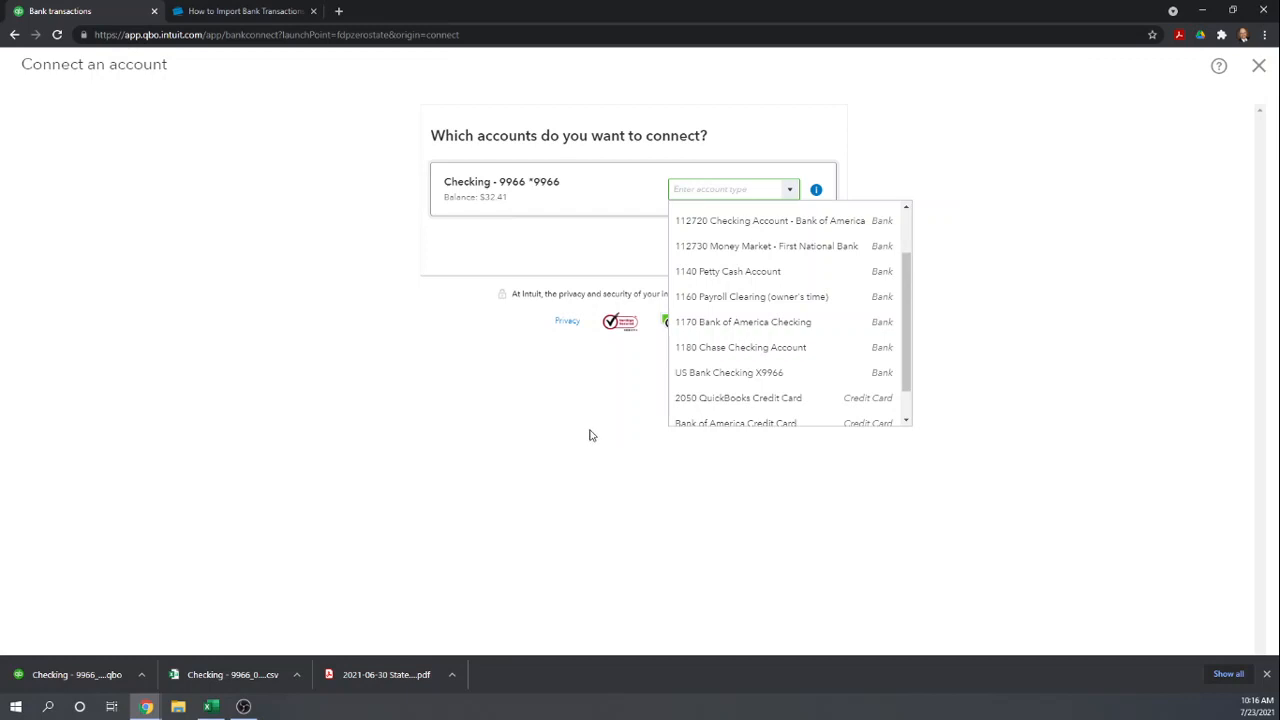
{"action": "scroll", "coordinate": [829, 349], "scroll_direction": "up", "scroll_amount": 2}
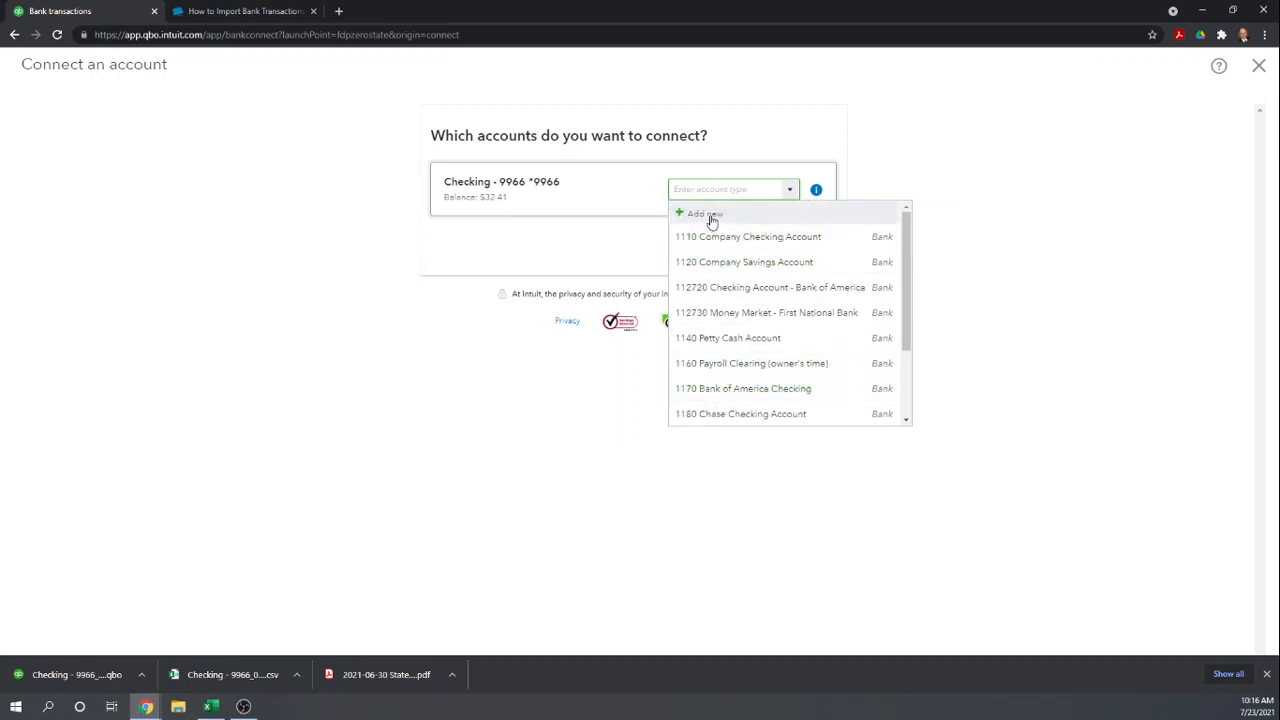
{"action": "scroll", "coordinate": [721, 240], "scroll_direction": "down", "scroll_amount": 2}
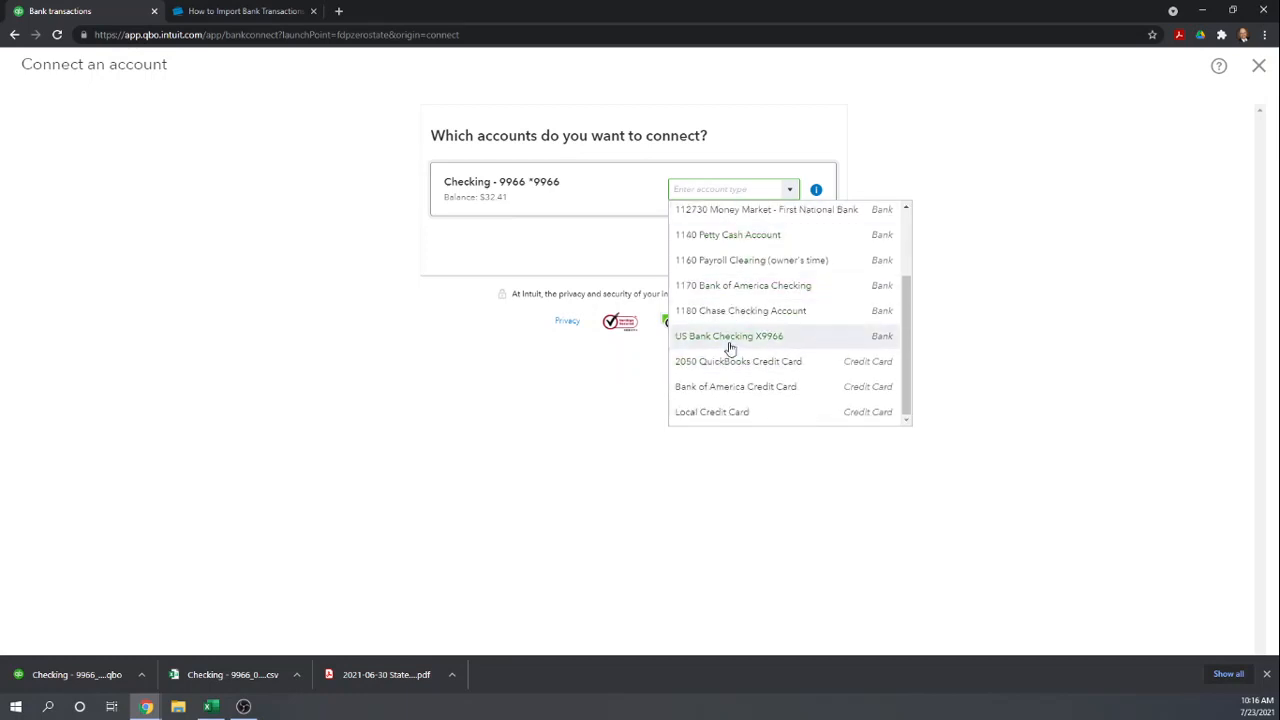
{"action": "left_click", "coordinate": [729, 340]}
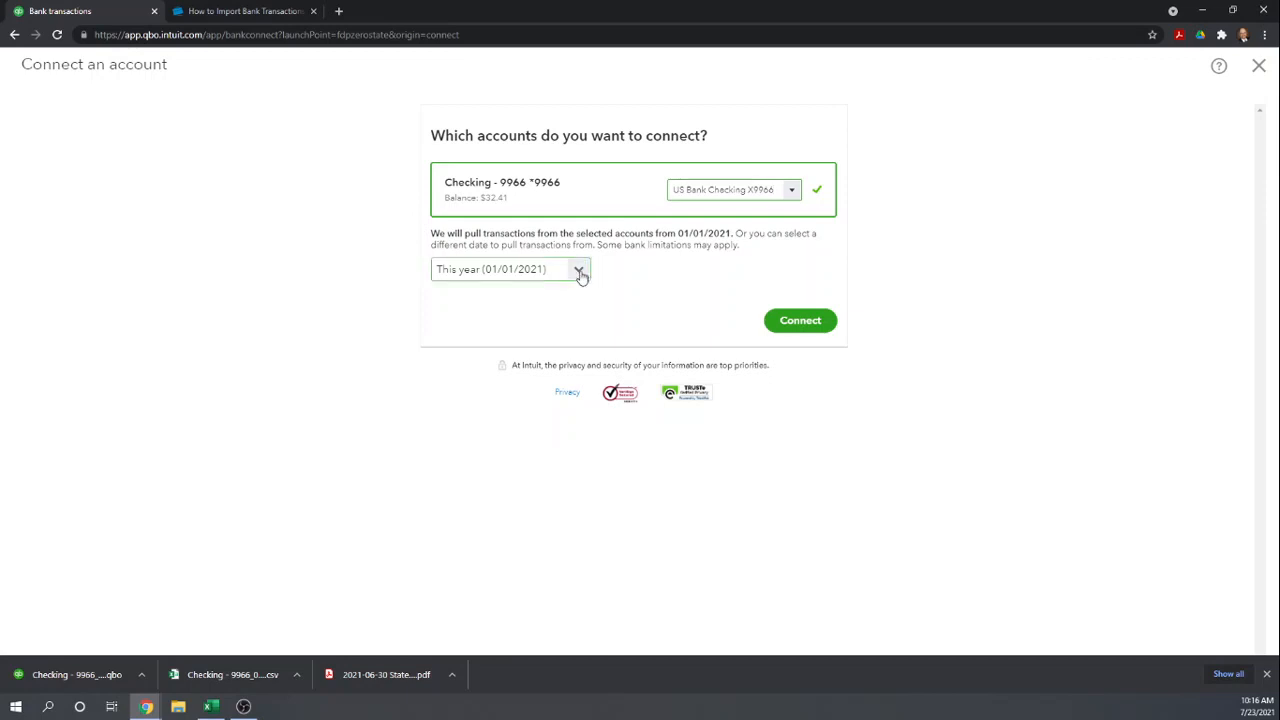
- Keep This year (01/01/2021) as the transaction start date after checking the Custom option, and connect the account
{"action": "left_click", "coordinate": [578, 270]}
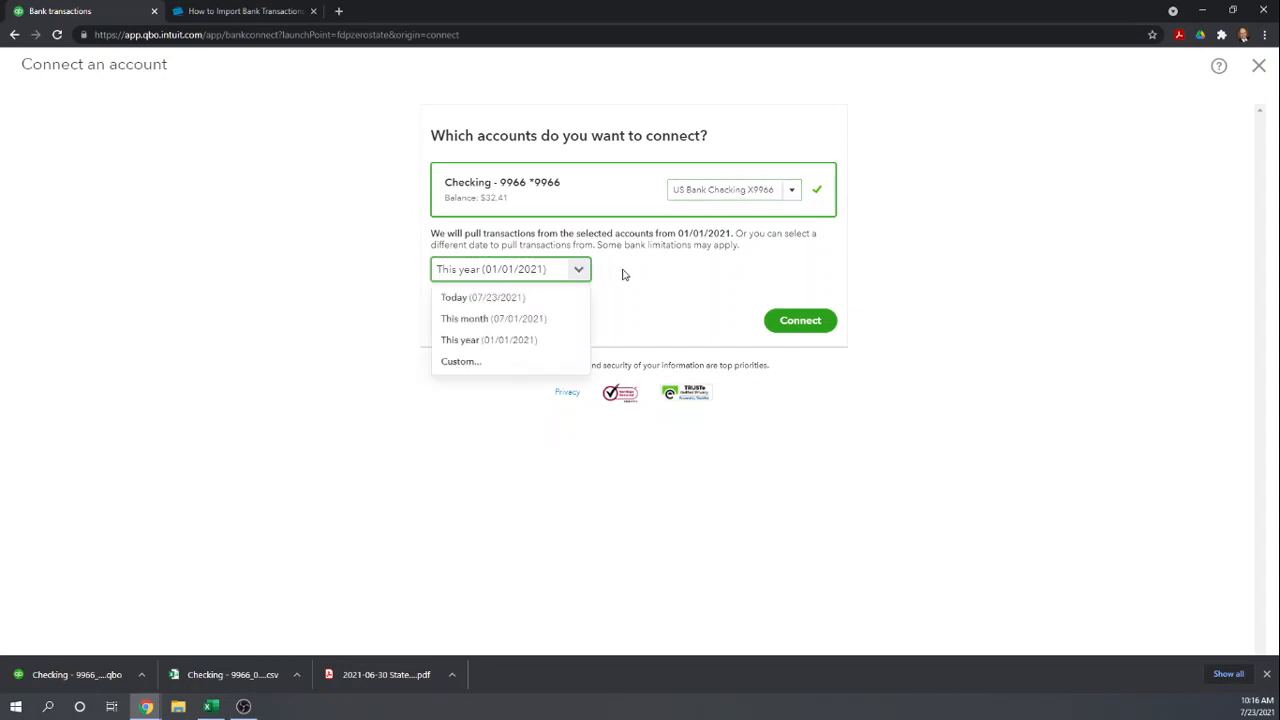
{"action": "left_click", "coordinate": [463, 366]}
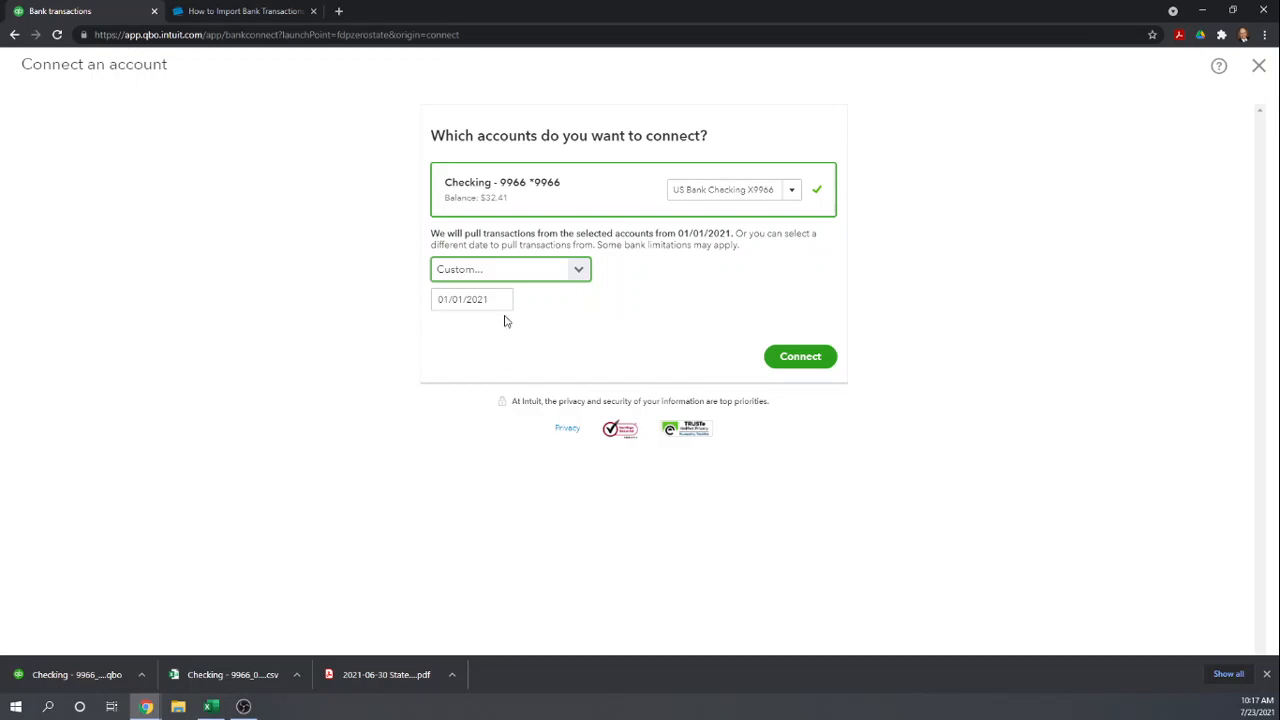
{"action": "left_click", "coordinate": [580, 272]}
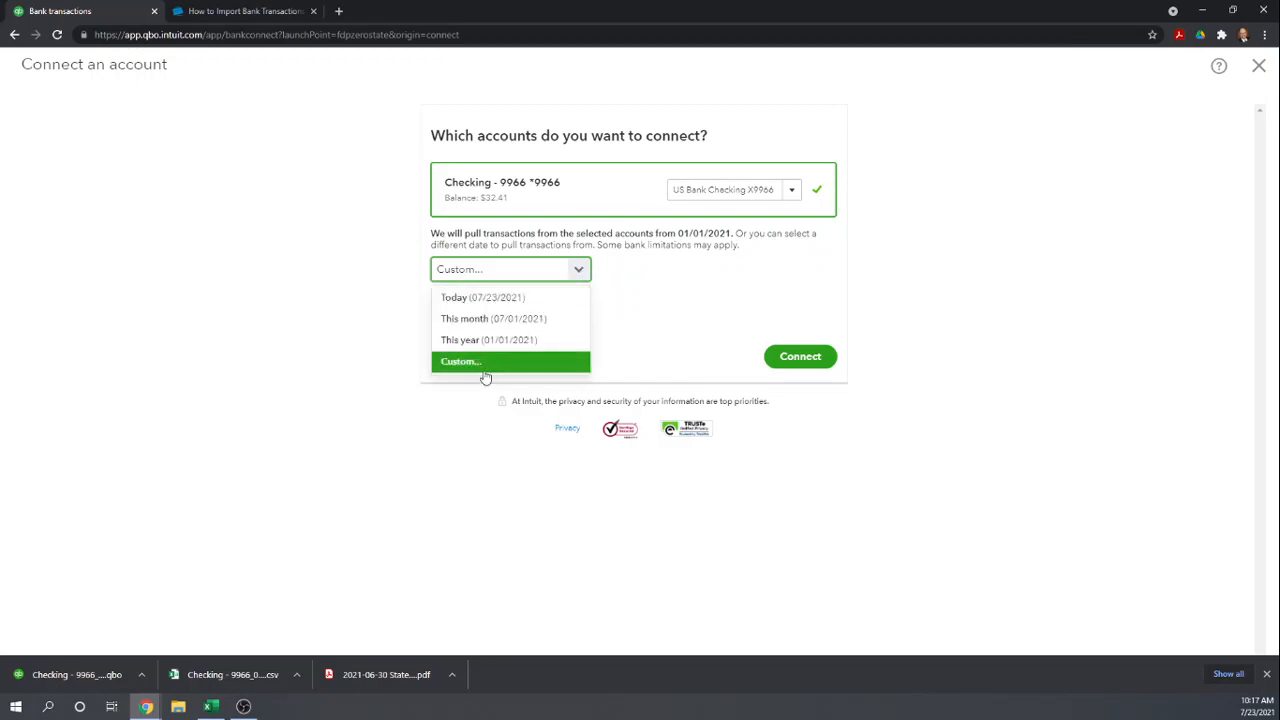
{"action": "left_click", "coordinate": [463, 340]}
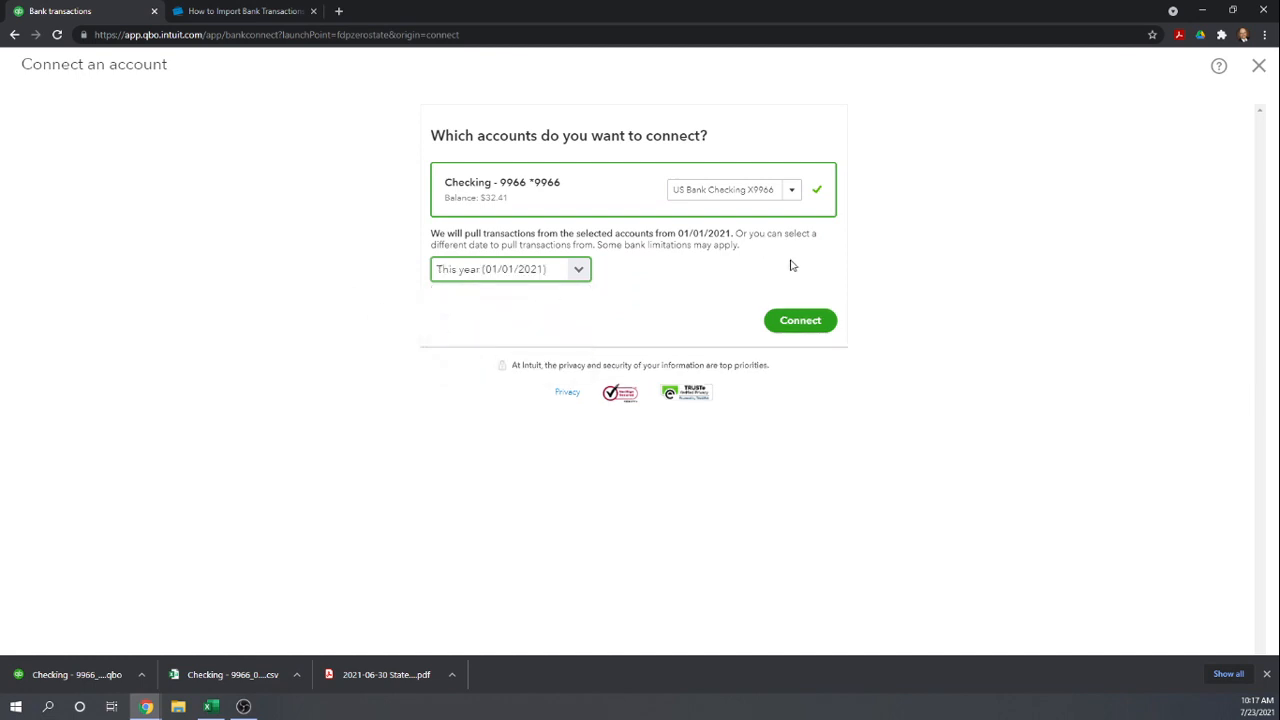
{"action": "left_click", "coordinate": [800, 320]}
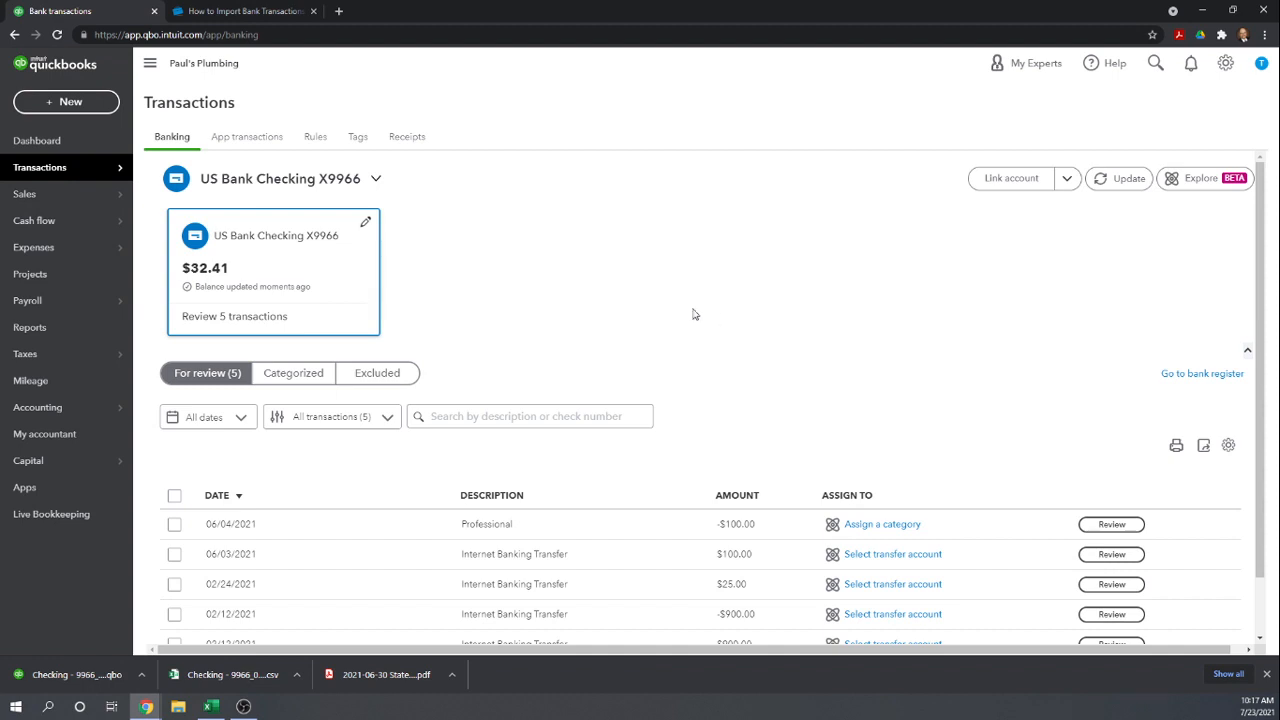
- Look over the downloaded US Bank Checking transactions in the For review list
{"action": "scroll", "coordinate": [689, 312], "scroll_direction": "down", "scroll_amount": 1}
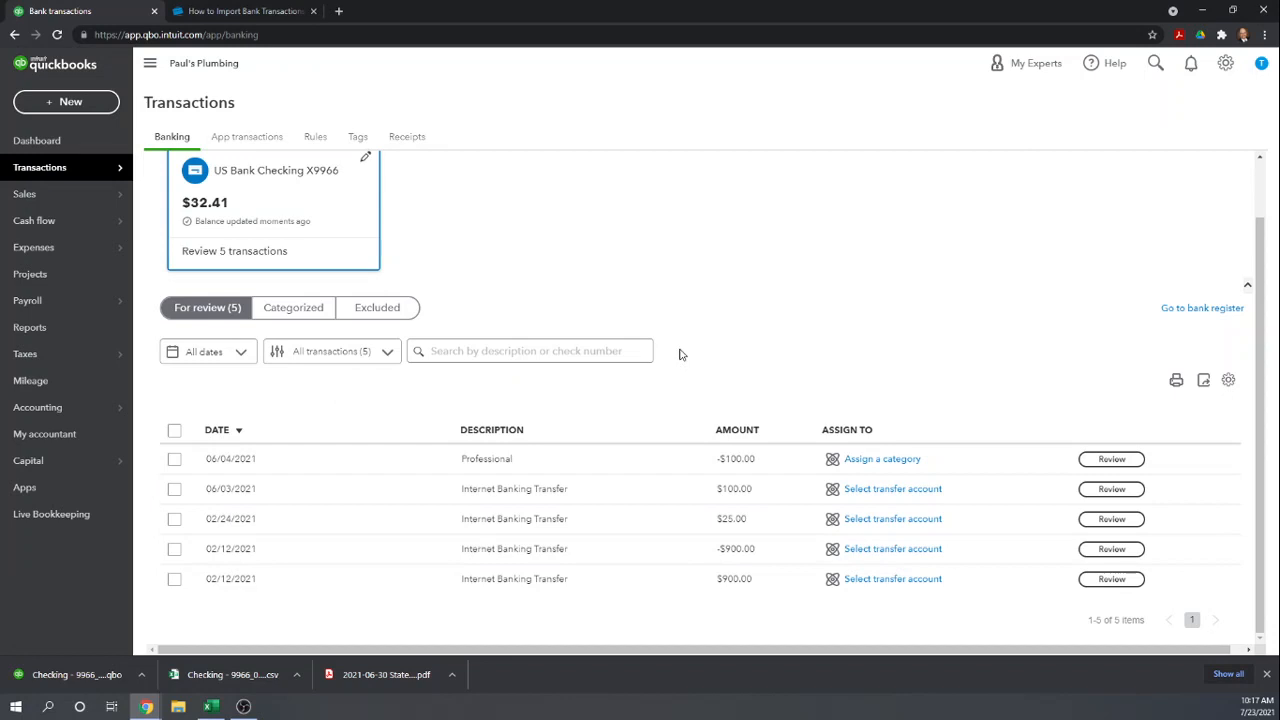
{"action": "left_click", "coordinate": [641, 349]}
{"action": "scroll", "coordinate": [641, 349], "scroll_direction": "up", "scroll_amount": 1}
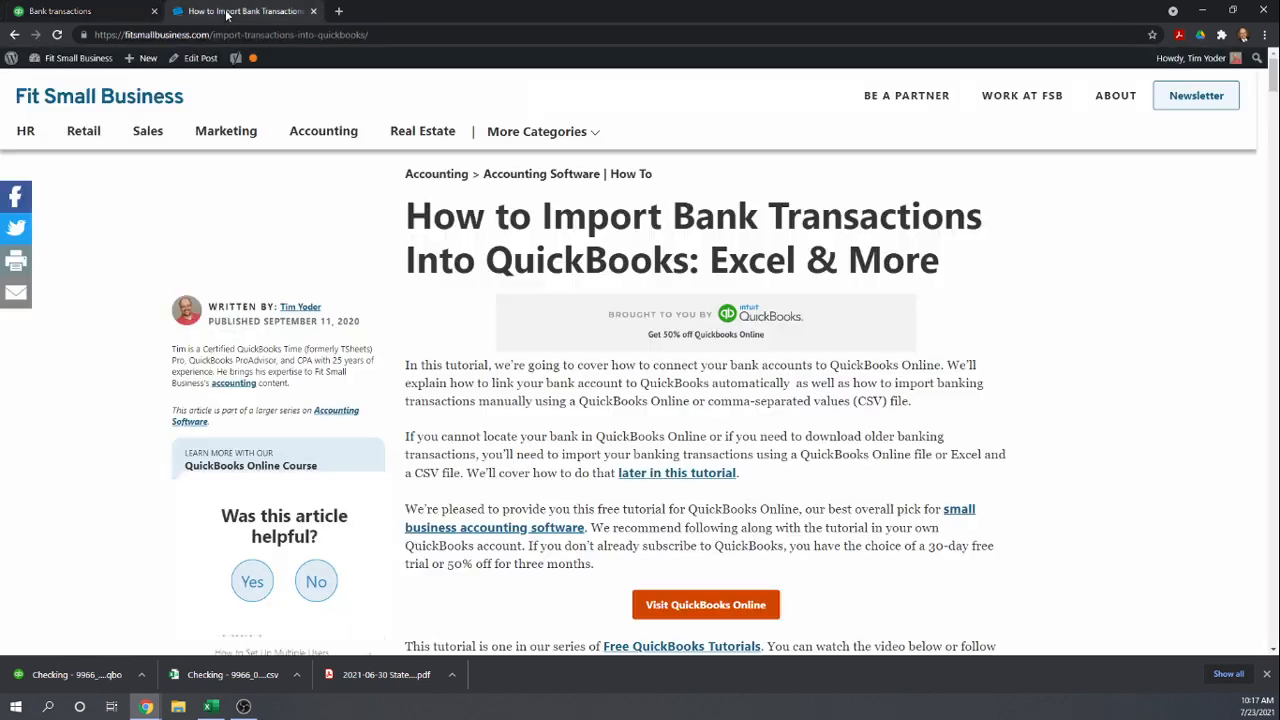
- Look through the Fit Small Business tutorial on importing bank transactions and its course chapters, and rate the article as helpful
{"action": "left_click", "coordinate": [228, 13]}
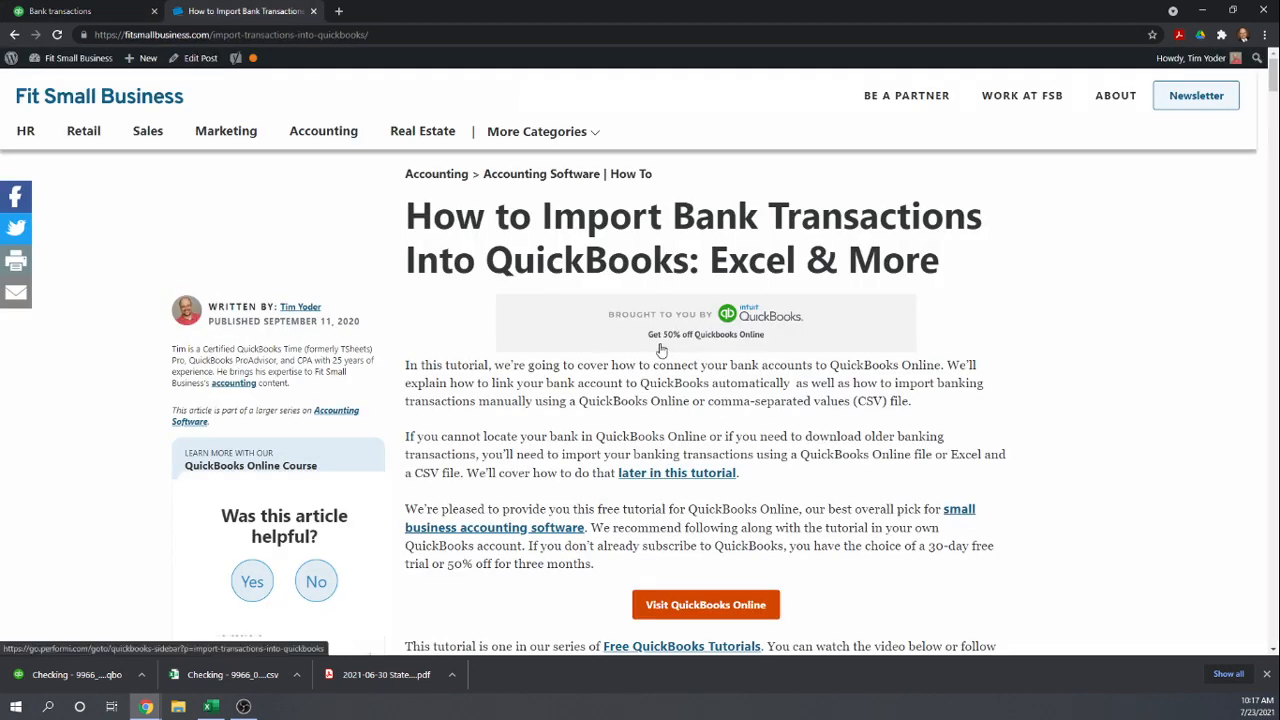
{"action": "scroll", "coordinate": [479, 412], "scroll_direction": "down", "scroll_amount": 2}
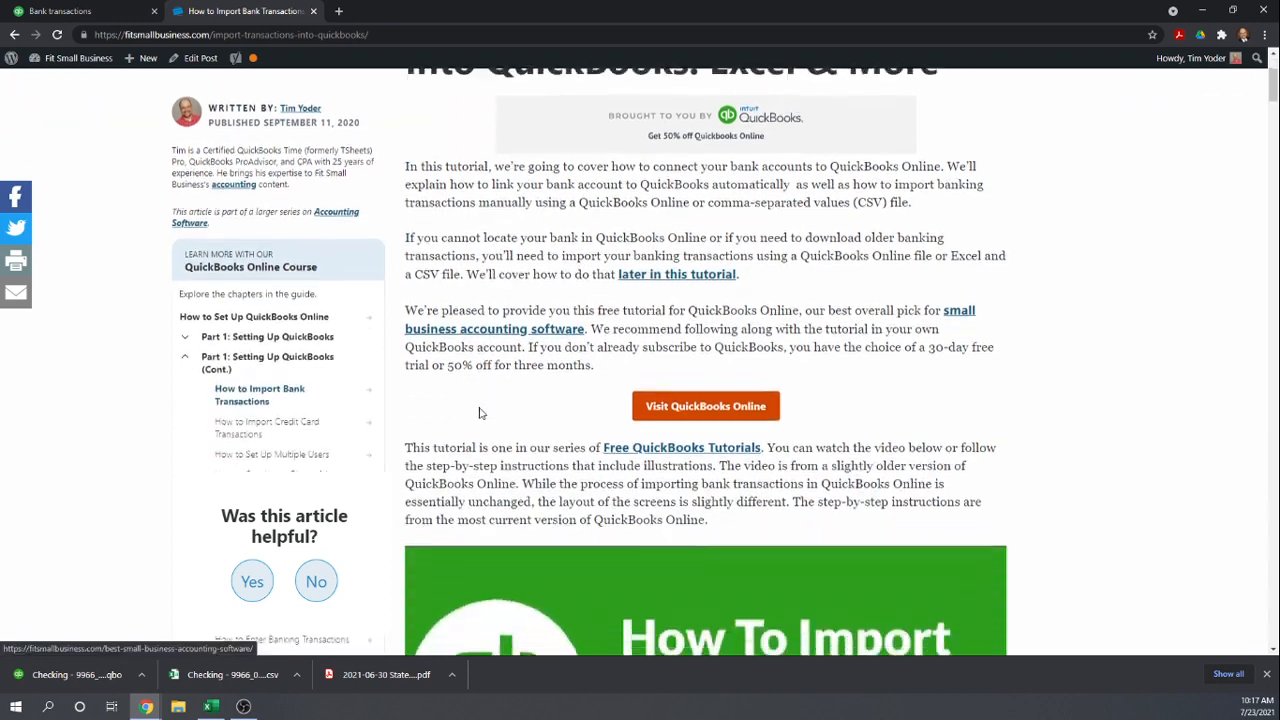
{"action": "scroll", "coordinate": [479, 412], "scroll_direction": "down", "scroll_amount": 3}
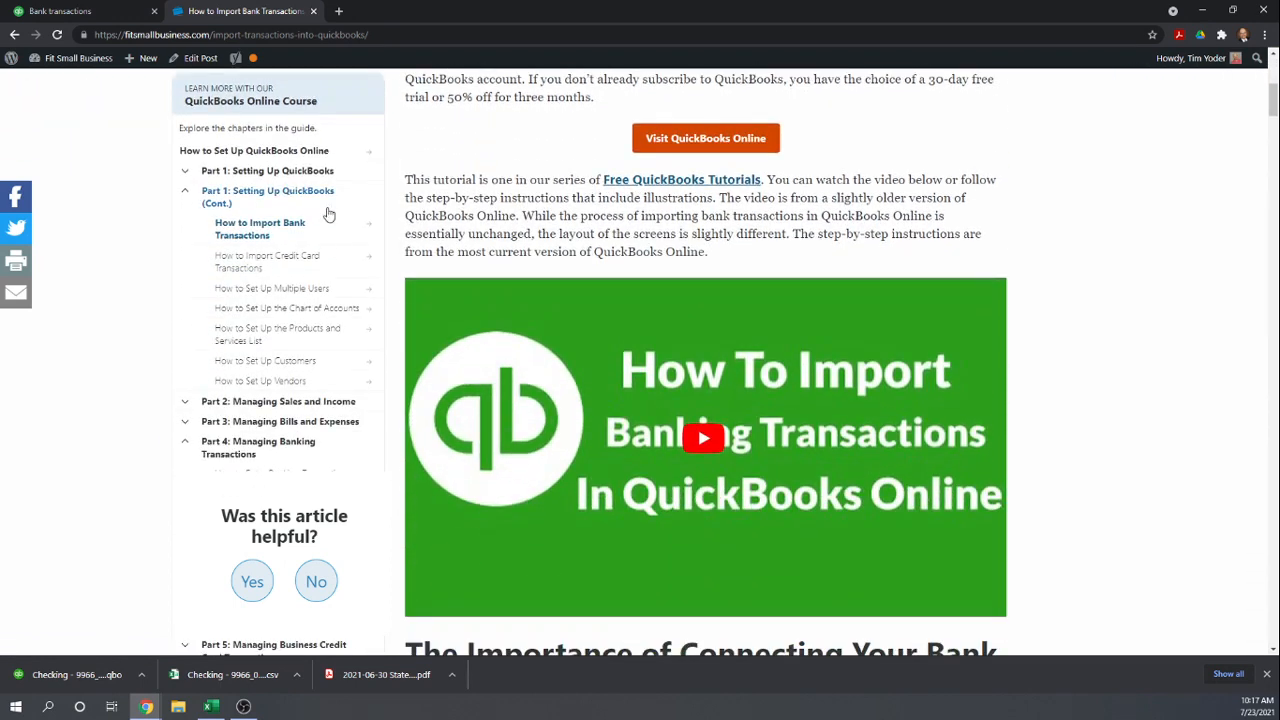
{"action": "scroll", "coordinate": [328, 214], "scroll_direction": "up", "scroll_amount": 1}
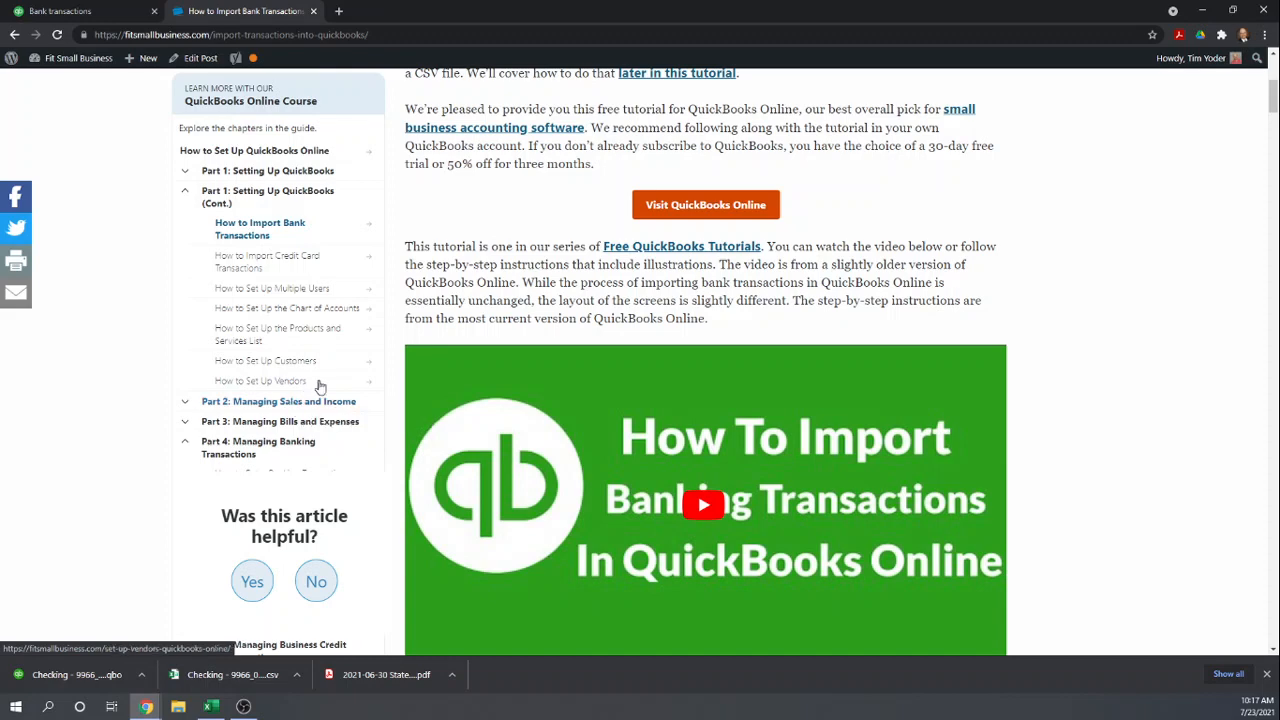
{"action": "scroll", "coordinate": [303, 377], "scroll_direction": "down", "scroll_amount": 2}
{"action": "scroll", "coordinate": [347, 416], "scroll_direction": "down", "scroll_amount": 1}
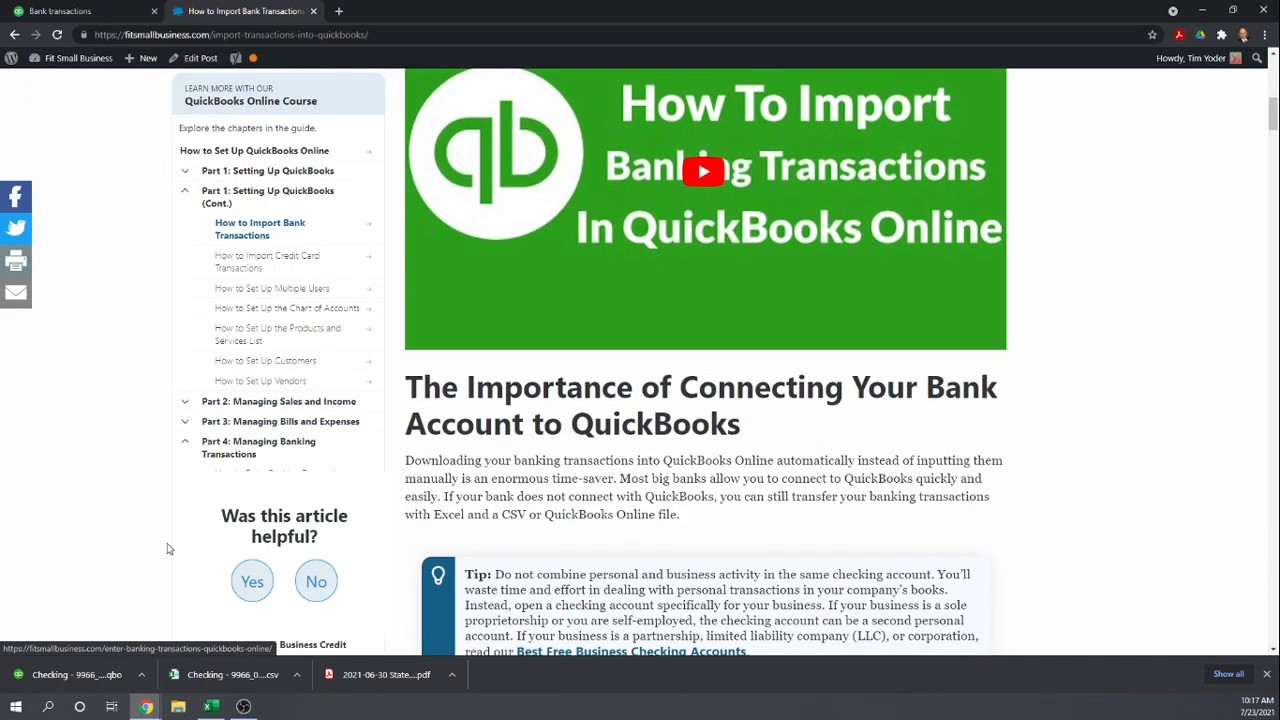
{"action": "left_click", "coordinate": [252, 581]}
{"action": "scroll", "coordinate": [286, 326], "scroll_direction": "down", "scroll_amount": 2}
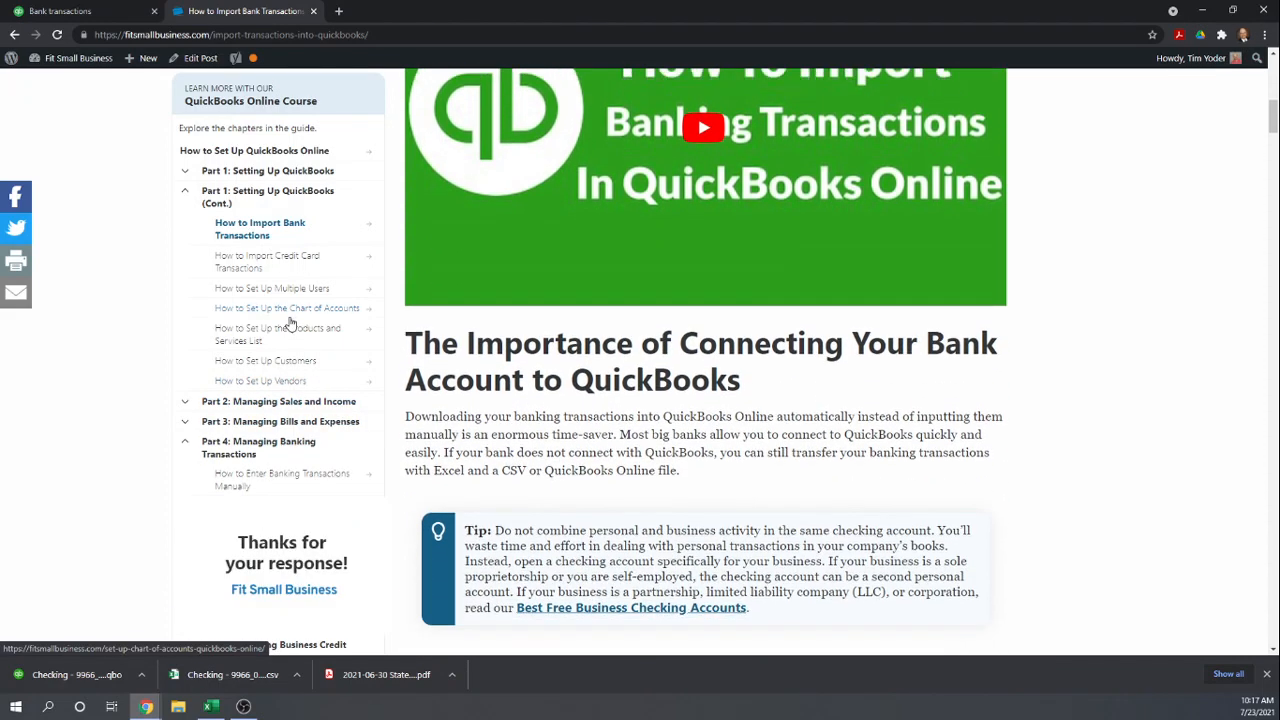
- Open the How to Manage Downloaded Banking Transactions tutorial from Part 4 of the course outline and skim the article
{"action": "scroll", "coordinate": [270, 380], "scroll_direction": "up", "scroll_amount": 2}
{"action": "scroll", "coordinate": [240, 425], "scroll_direction": "down", "scroll_amount": 3}
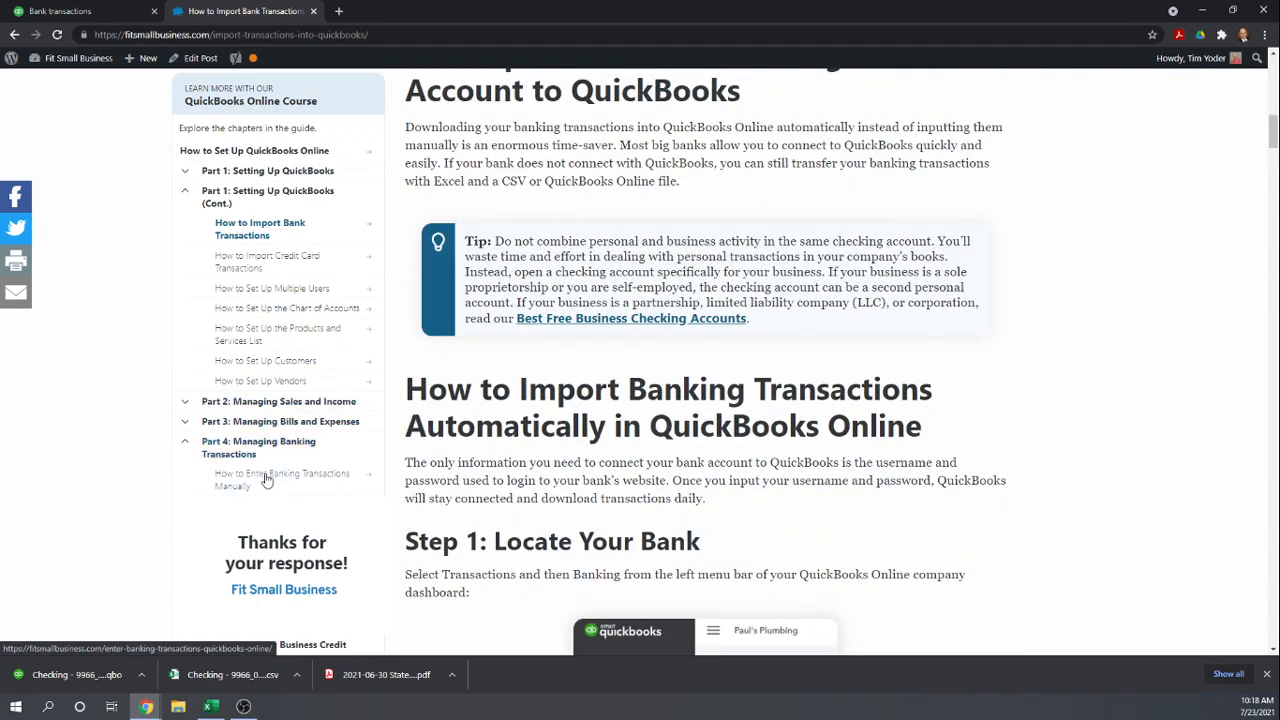
{"action": "left_click", "coordinate": [184, 443]}
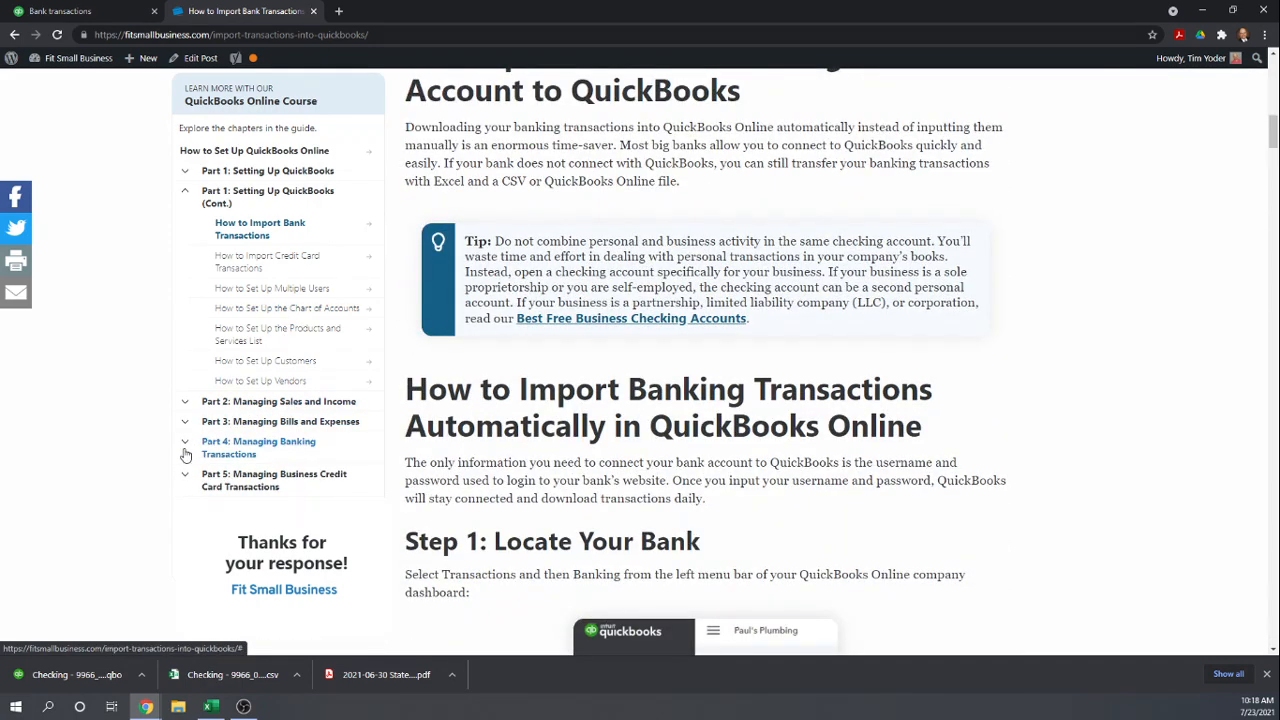
{"action": "left_click", "coordinate": [185, 446]}
{"action": "scroll", "coordinate": [278, 407], "scroll_direction": "down", "scroll_amount": 1}
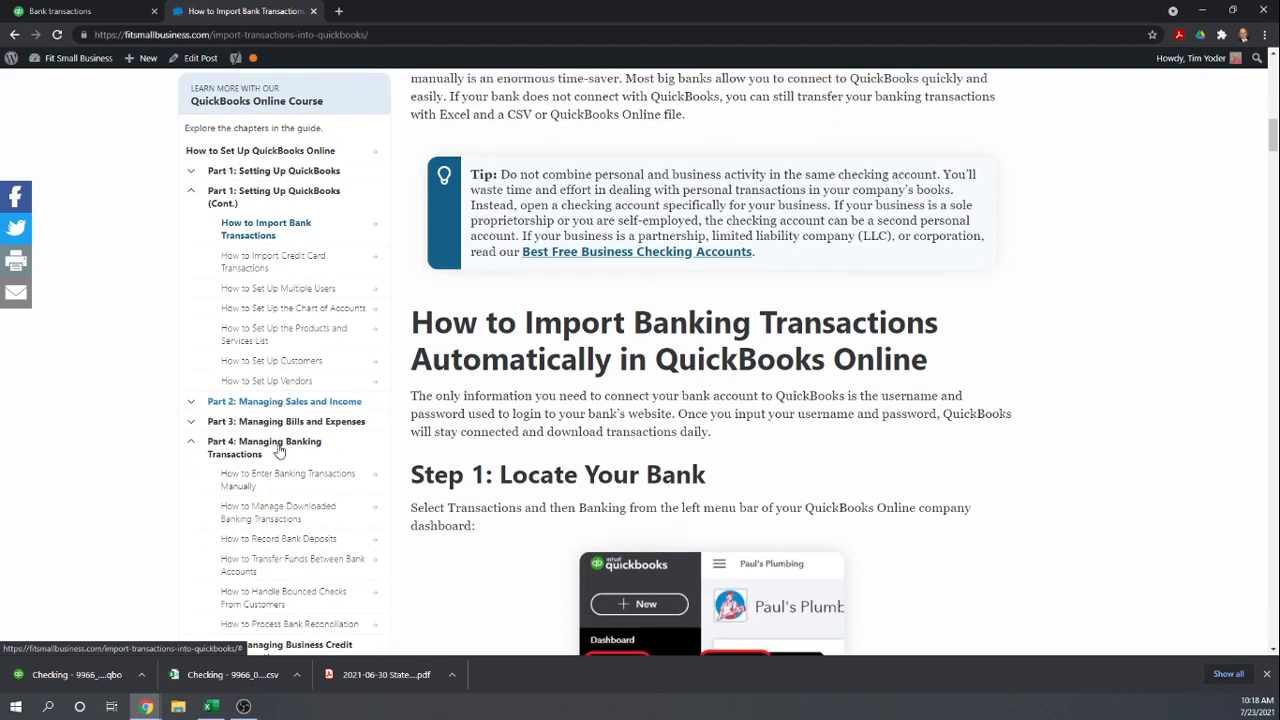
{"action": "left_click", "coordinate": [250, 525]}
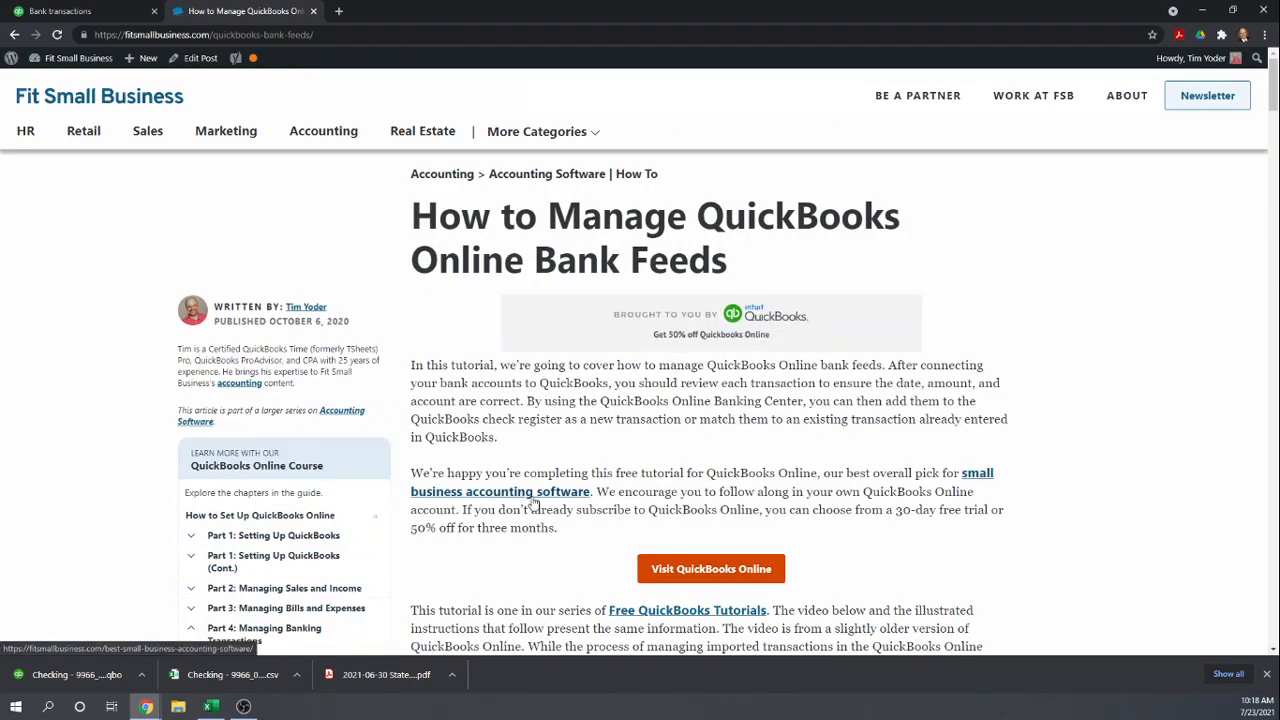
{"action": "scroll", "coordinate": [586, 438], "scroll_direction": "down", "scroll_amount": 8}
{"action": "scroll", "coordinate": [577, 452], "scroll_direction": "up", "scroll_amount": 5}
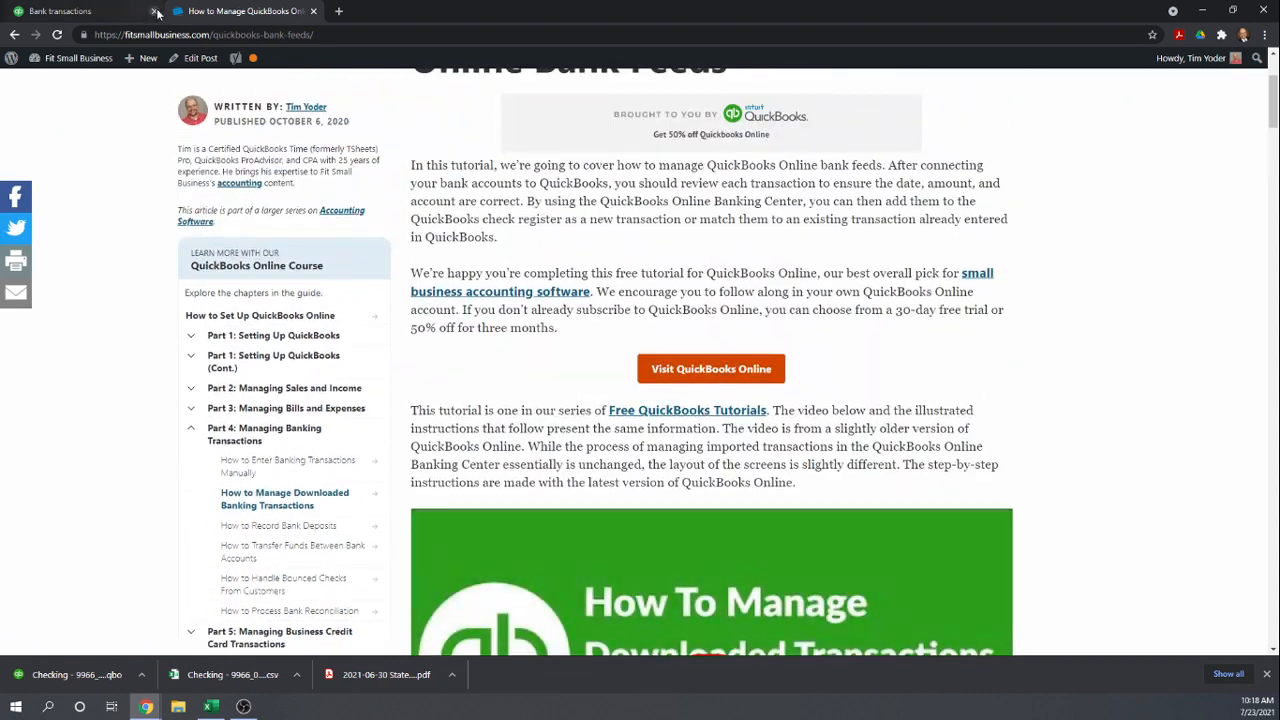
- Return to the QuickBooks bank transactions page and examine the checking account's transactions awaiting review and their assignment options
{"action": "left_click", "coordinate": [95, 11]}
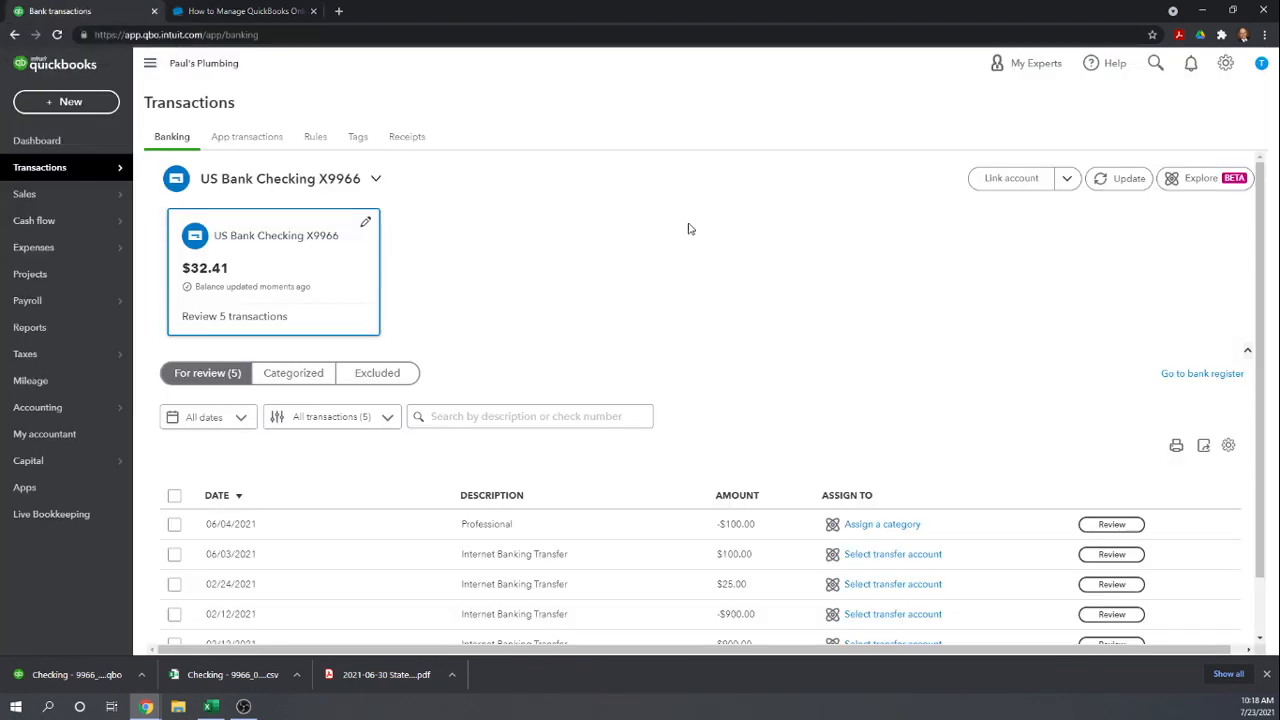
{"action": "scroll", "coordinate": [744, 391], "scroll_direction": "down", "scroll_amount": 1}
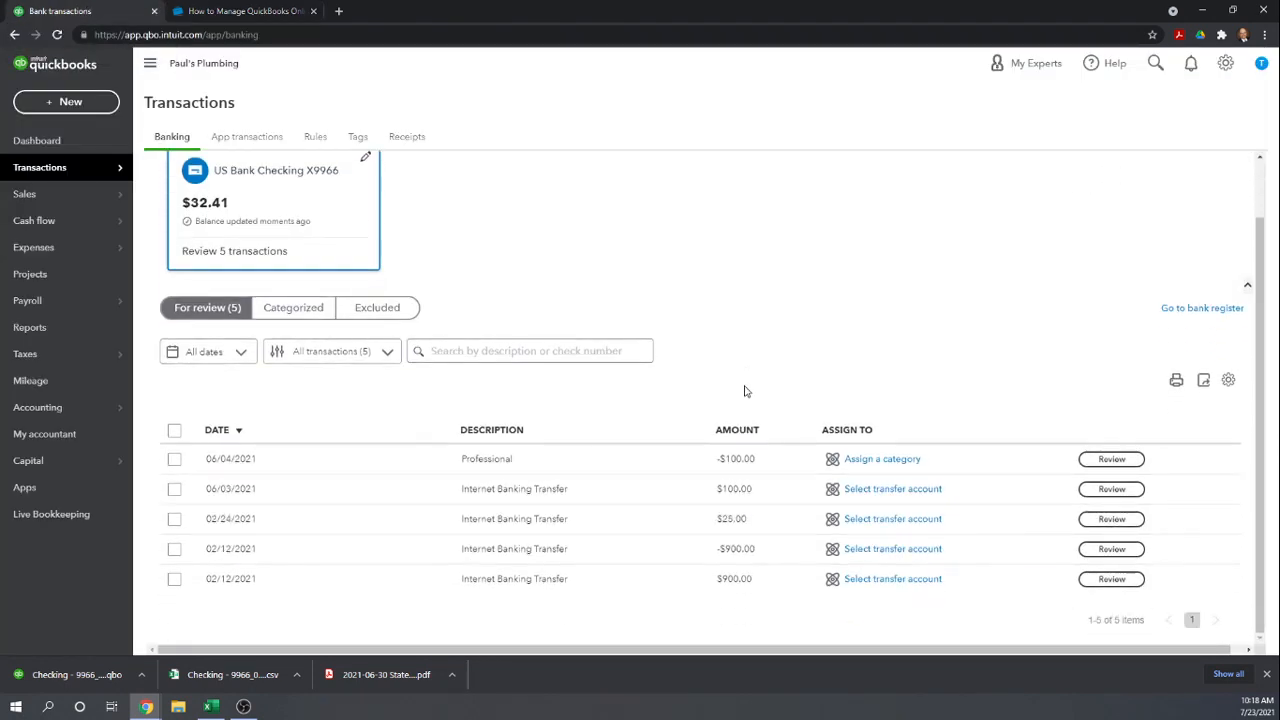
{"action": "scroll", "coordinate": [760, 380], "scroll_direction": "up", "scroll_amount": 1}
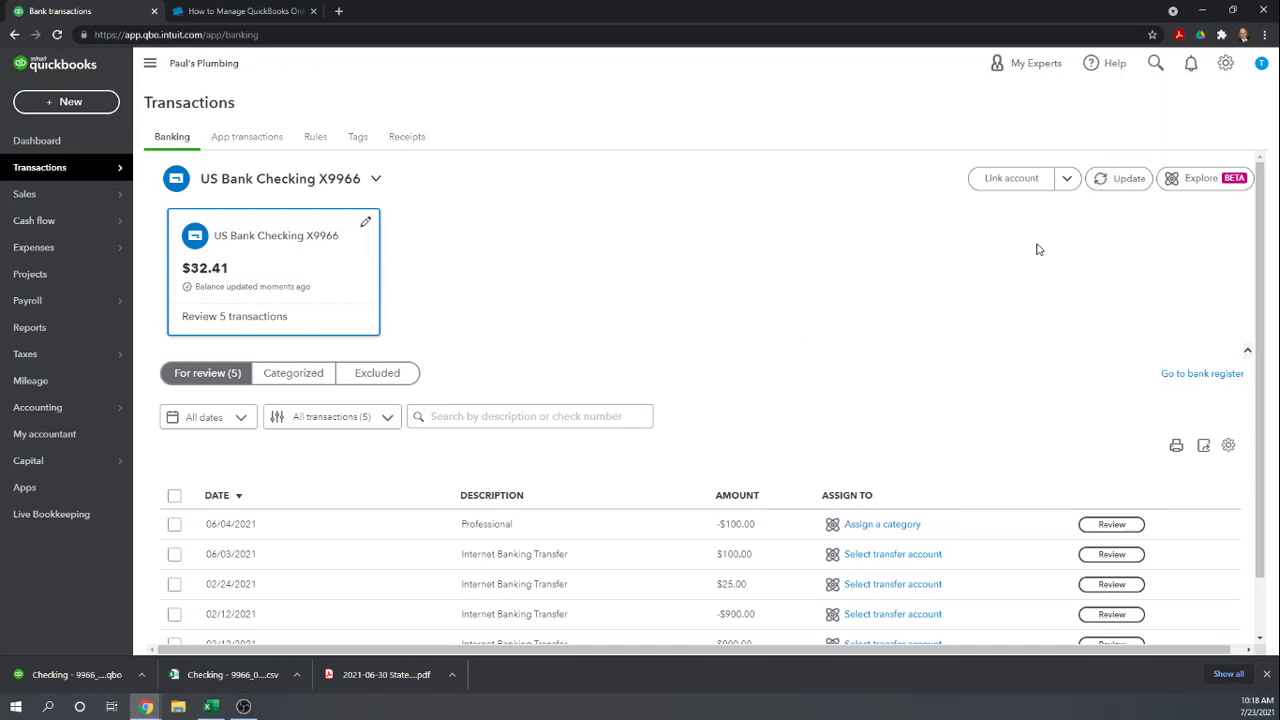
{"action": "scroll", "coordinate": [974, 260], "scroll_direction": "down", "scroll_amount": 1}
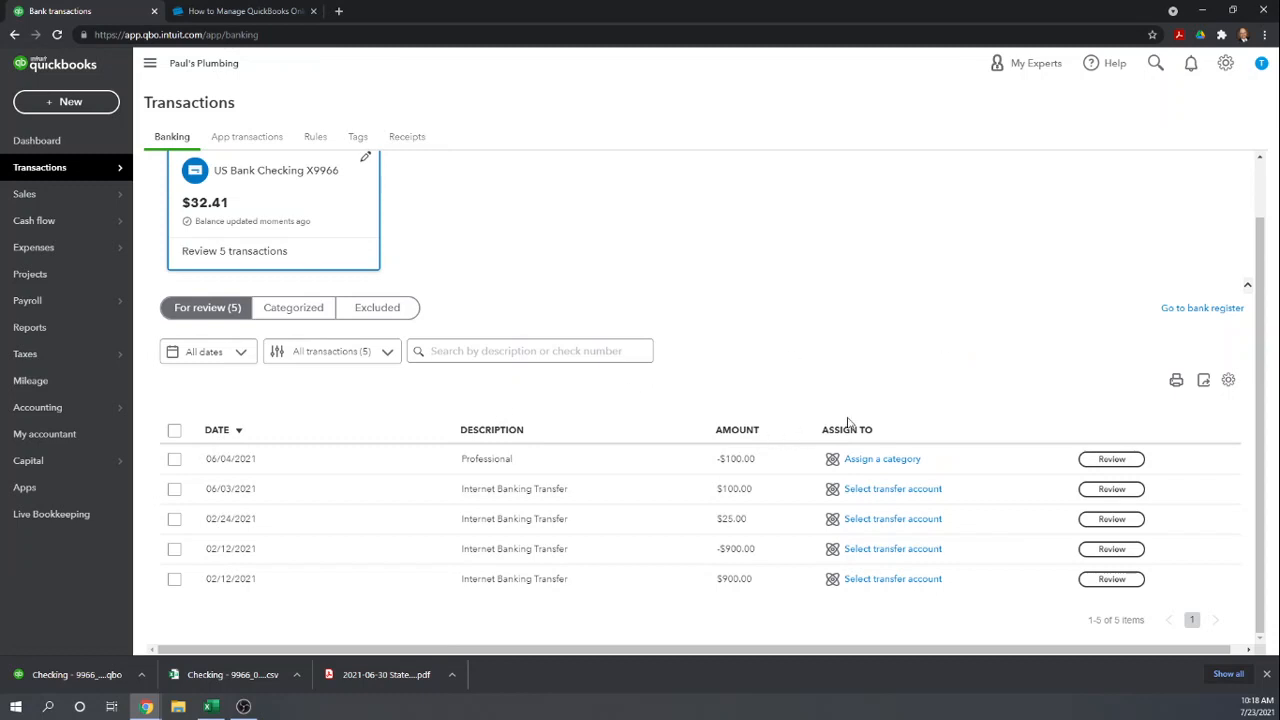
{"action": "scroll", "coordinate": [886, 334], "scroll_direction": "up", "scroll_amount": 1}
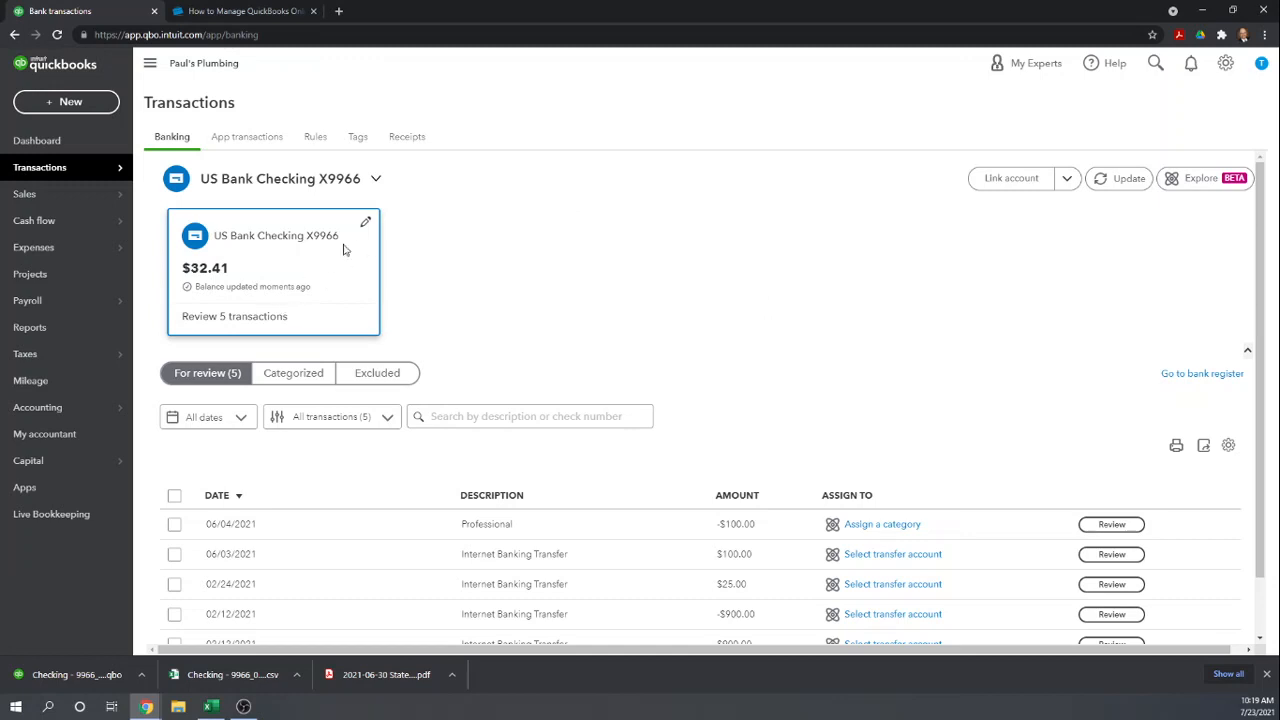
- Open the US Bank Checking account info to check its bank connection and disconnect option, and close it without saving
{"action": "left_click", "coordinate": [366, 223]}
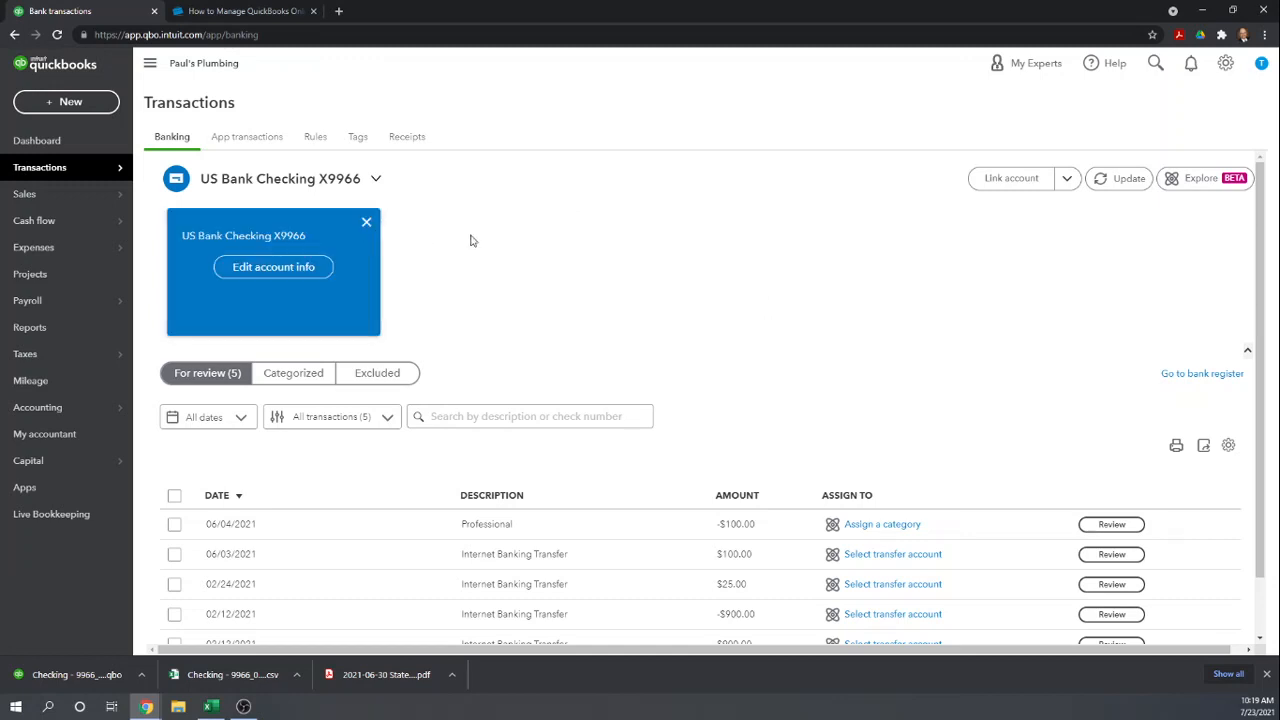
{"action": "left_click", "coordinate": [282, 268]}
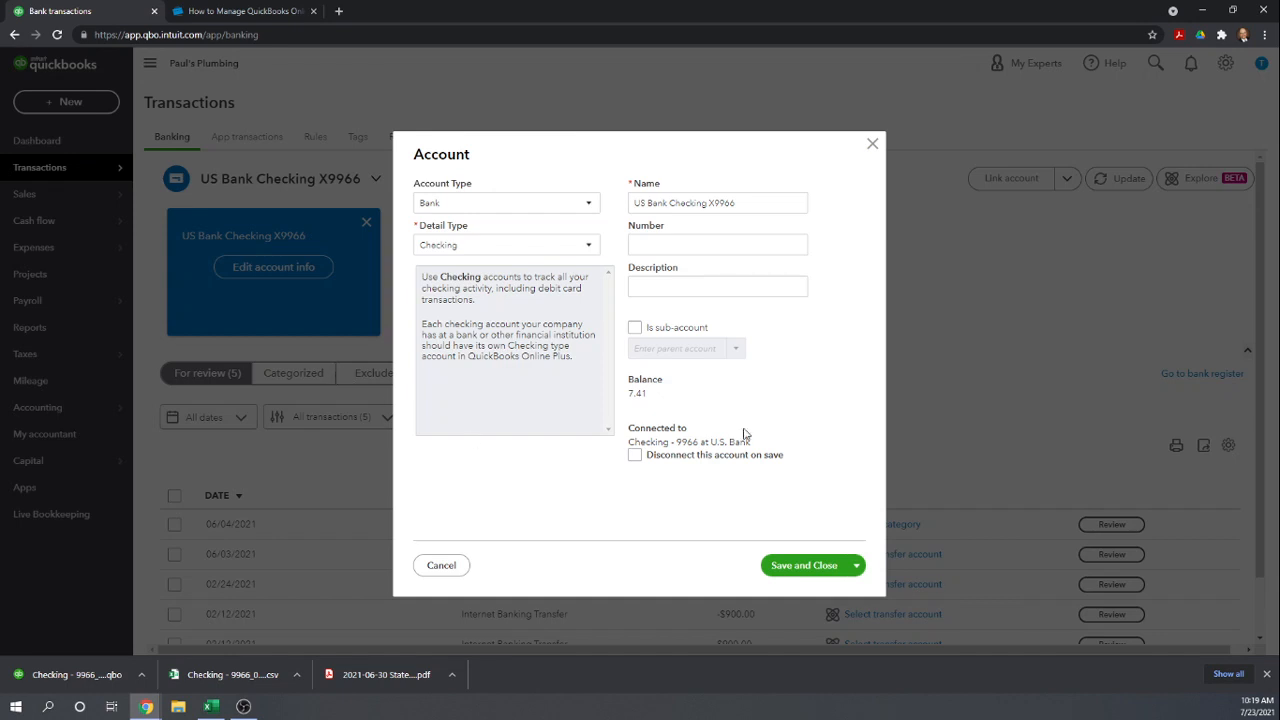
{"action": "left_click", "coordinate": [874, 146]}
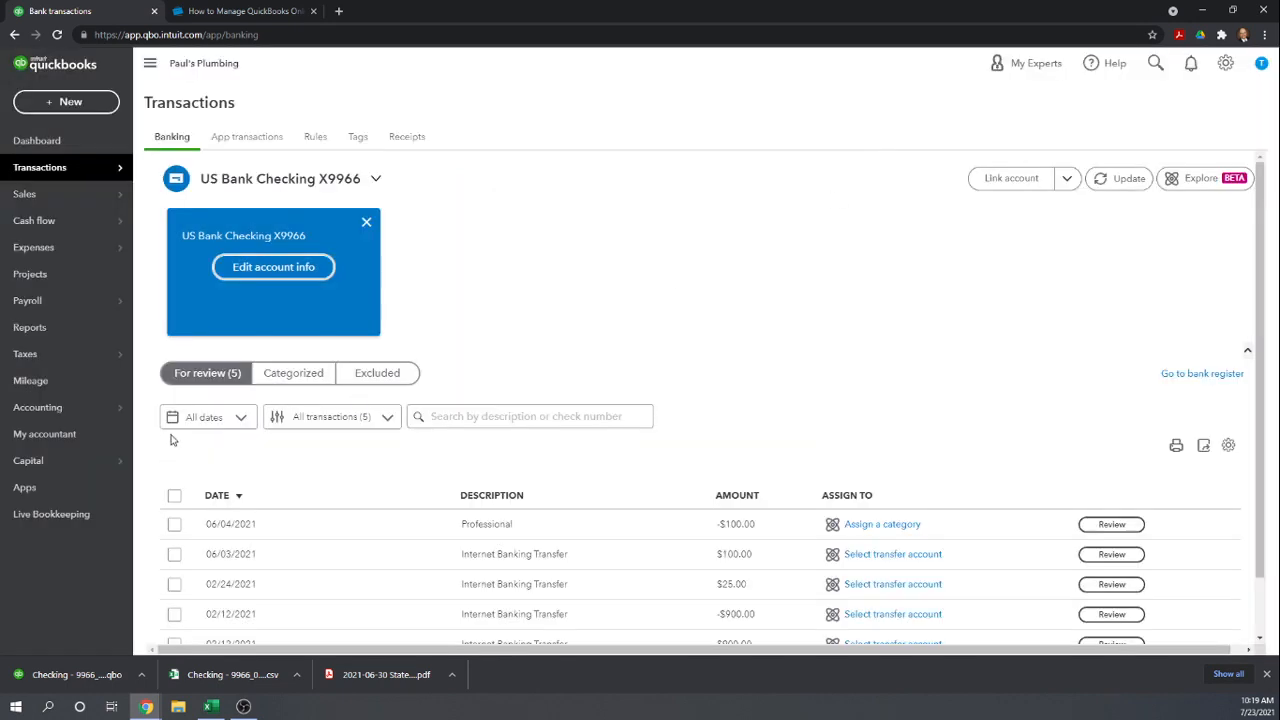
- Select all transactions awaiting review to check the bulk options, and view the checking account's excluded transactions
{"action": "left_click", "coordinate": [174, 495]}
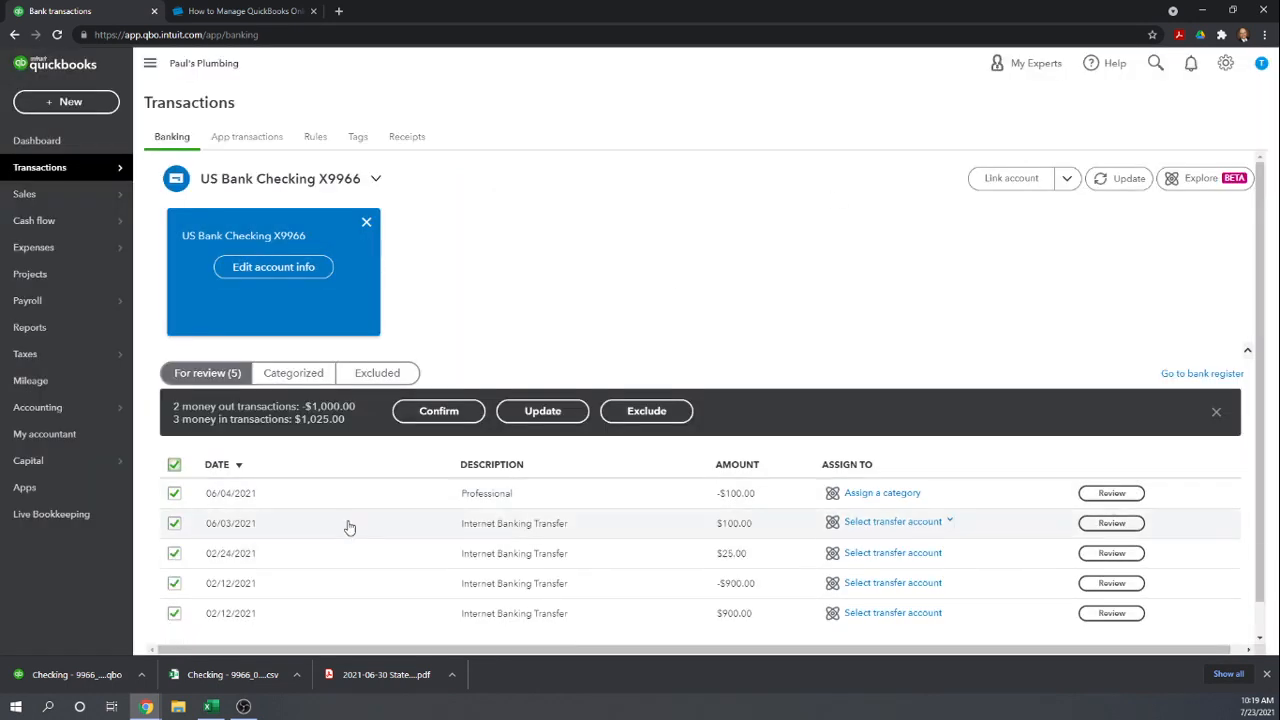
{"action": "left_click", "coordinate": [377, 374]}
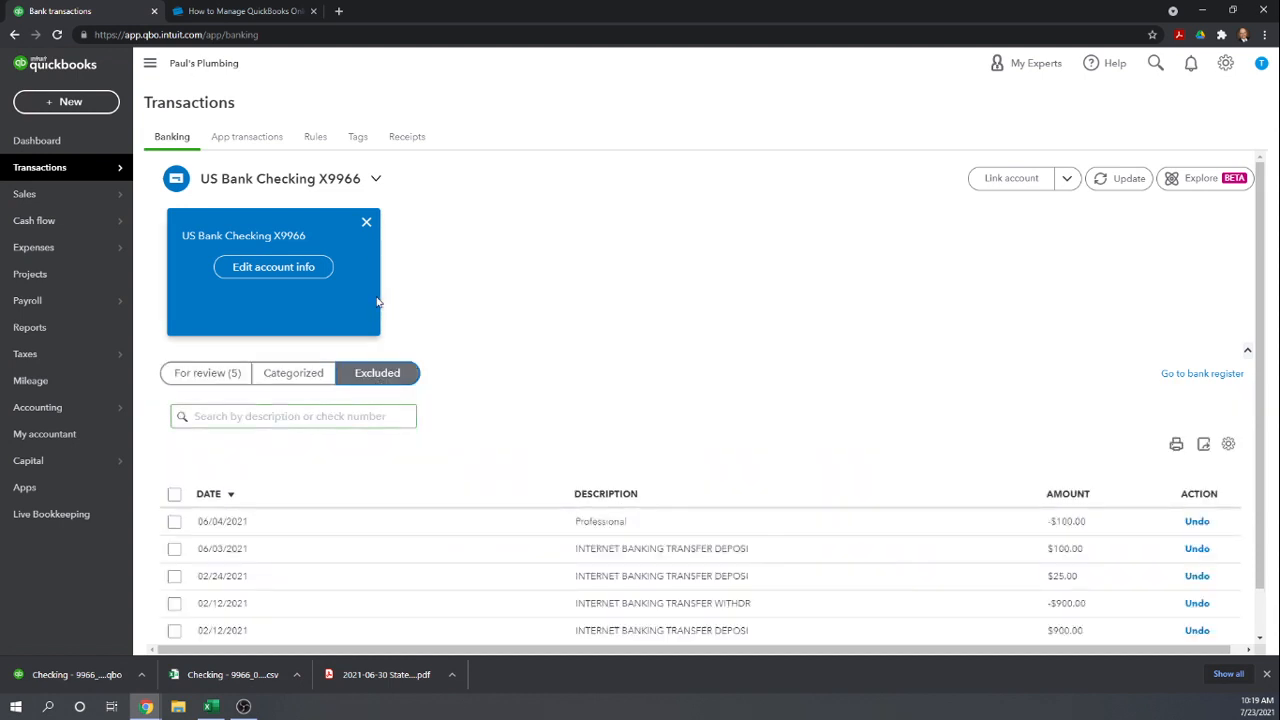
- Disconnect the US Bank Checking account from its U.S. Bank connection in its account info and save the change
{"action": "left_click", "coordinate": [276, 267]}
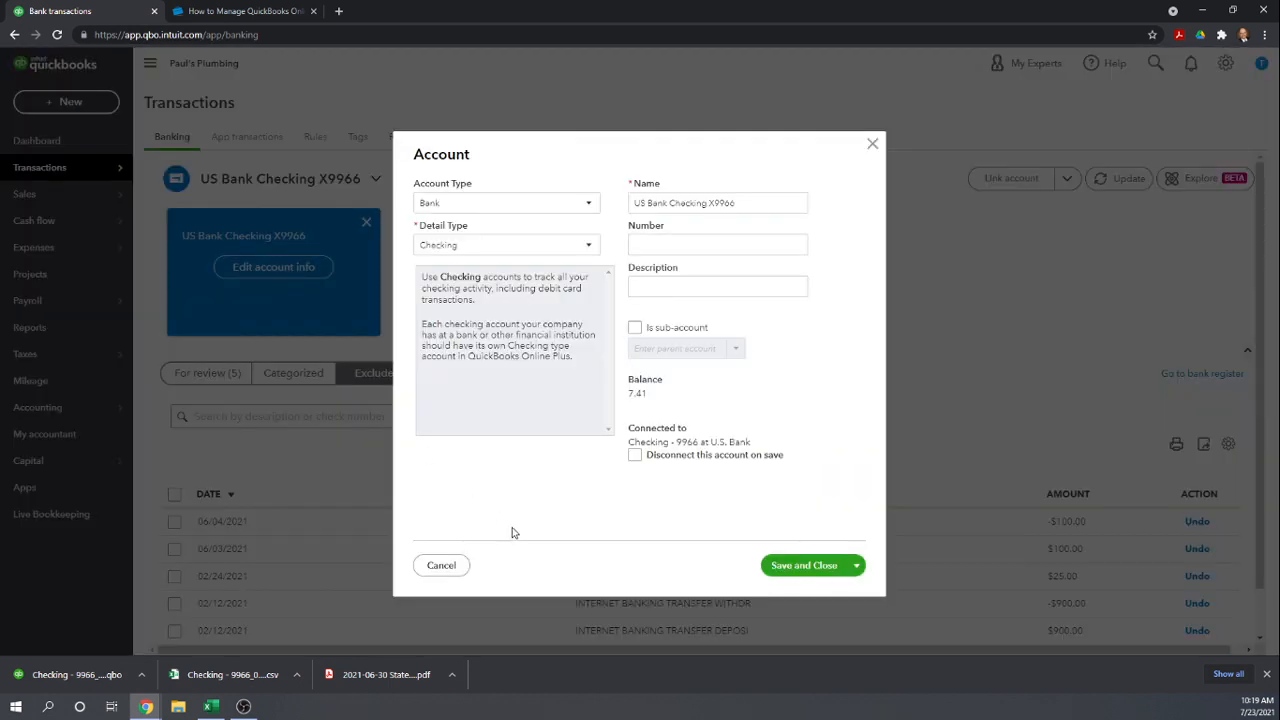
{"action": "left_click", "coordinate": [637, 457]}
{"action": "left_click", "coordinate": [779, 571]}
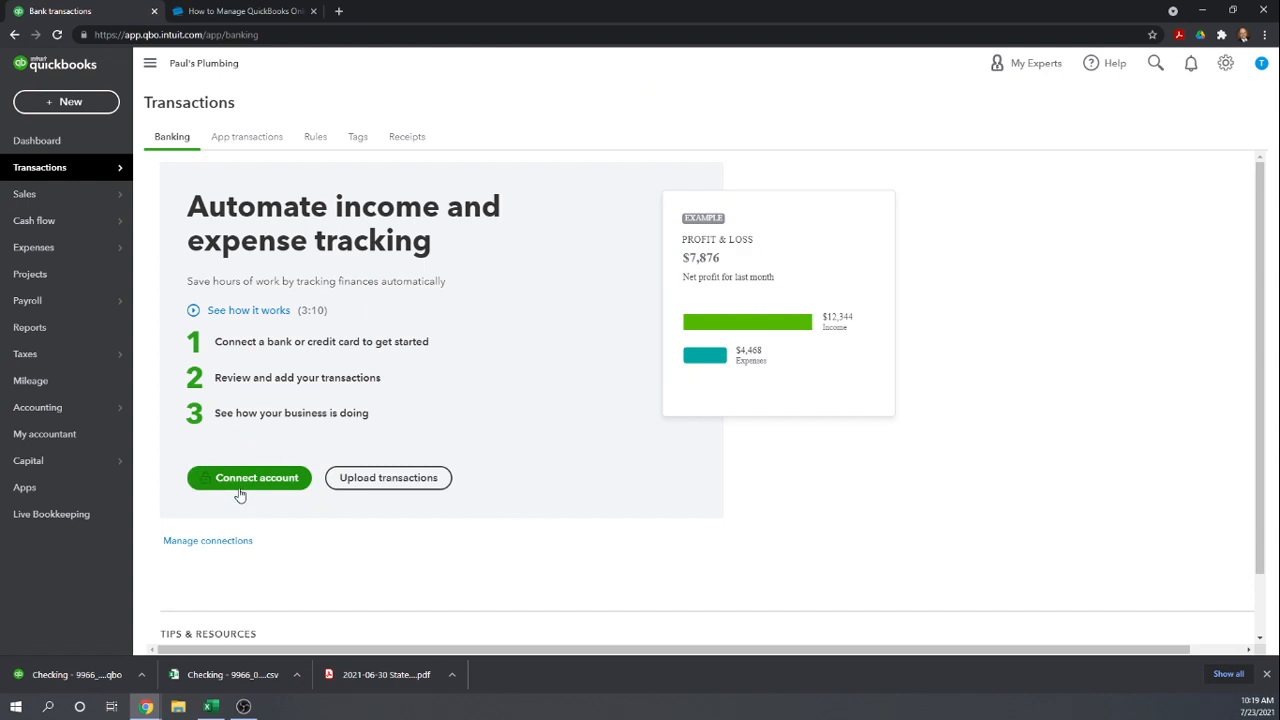
- Upload the downloaded checking .qbo file covering 01-01-2021 to 07-27-2021 as a manual bank transaction import and continue to account selection
{"action": "left_click", "coordinate": [398, 479]}
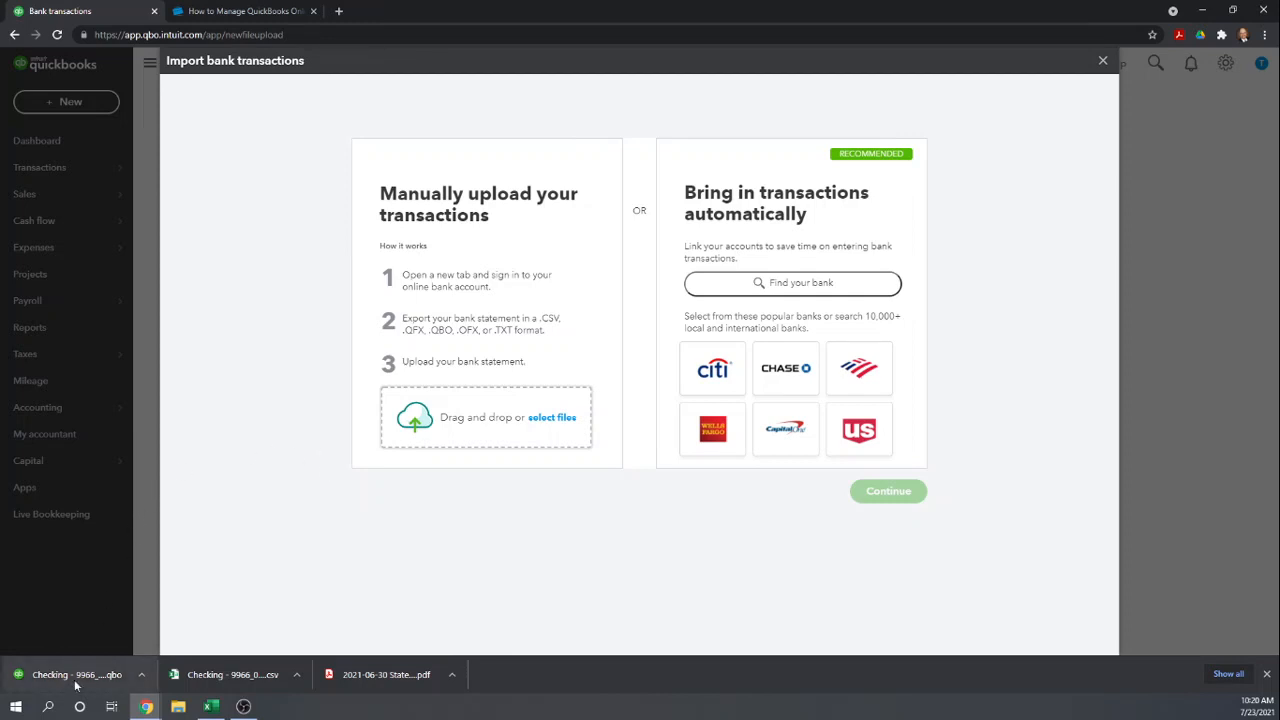
{"action": "left_click_drag", "start_coordinate": [75, 685], "coordinate": [491, 423]}
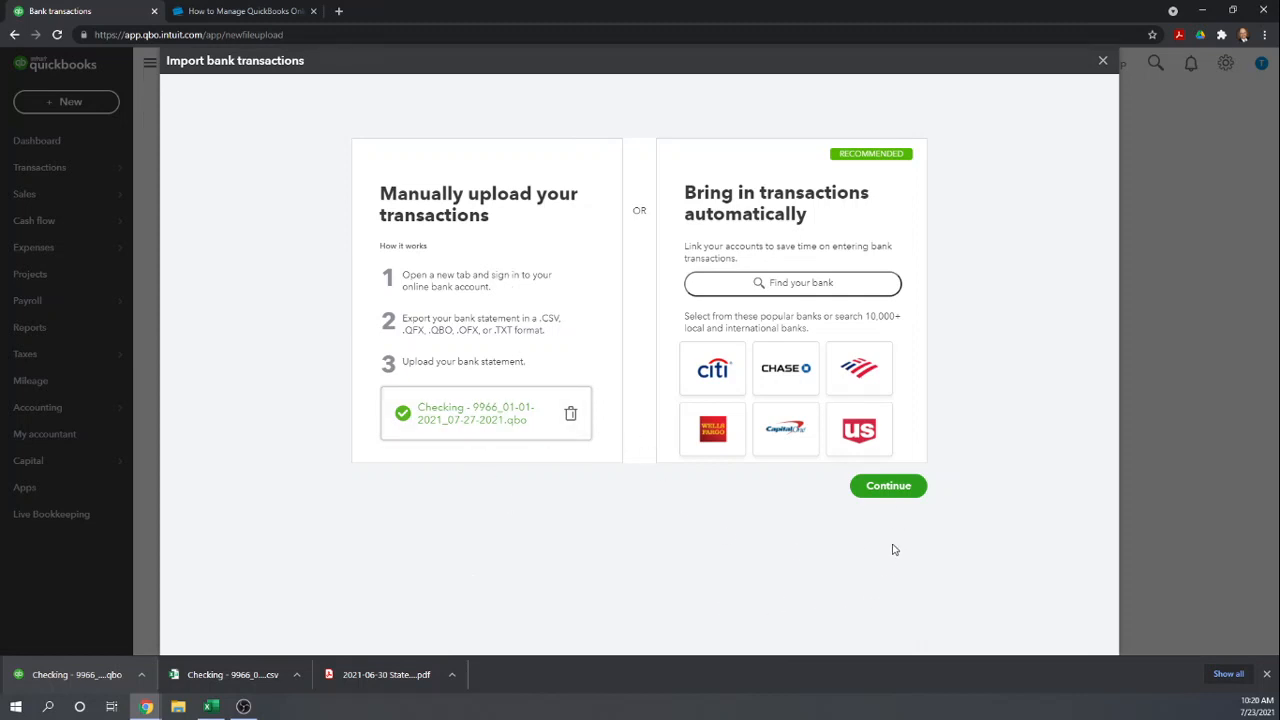
{"action": "left_click", "coordinate": [889, 487]}
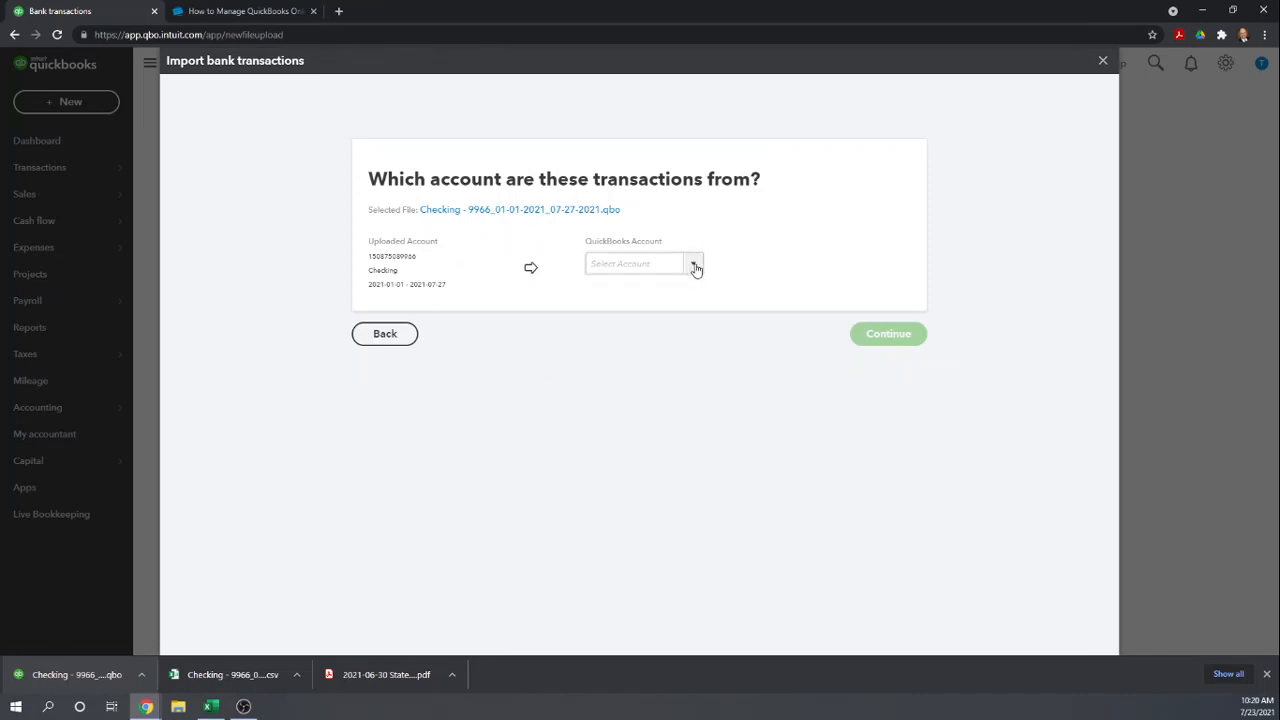
- Assign the uploaded file to the existing US Bank Checking account in QuickBooks and complete the import
{"action": "left_click", "coordinate": [694, 266]}
{"action": "scroll", "coordinate": [695, 340], "scroll_direction": "down", "scroll_amount": 3}
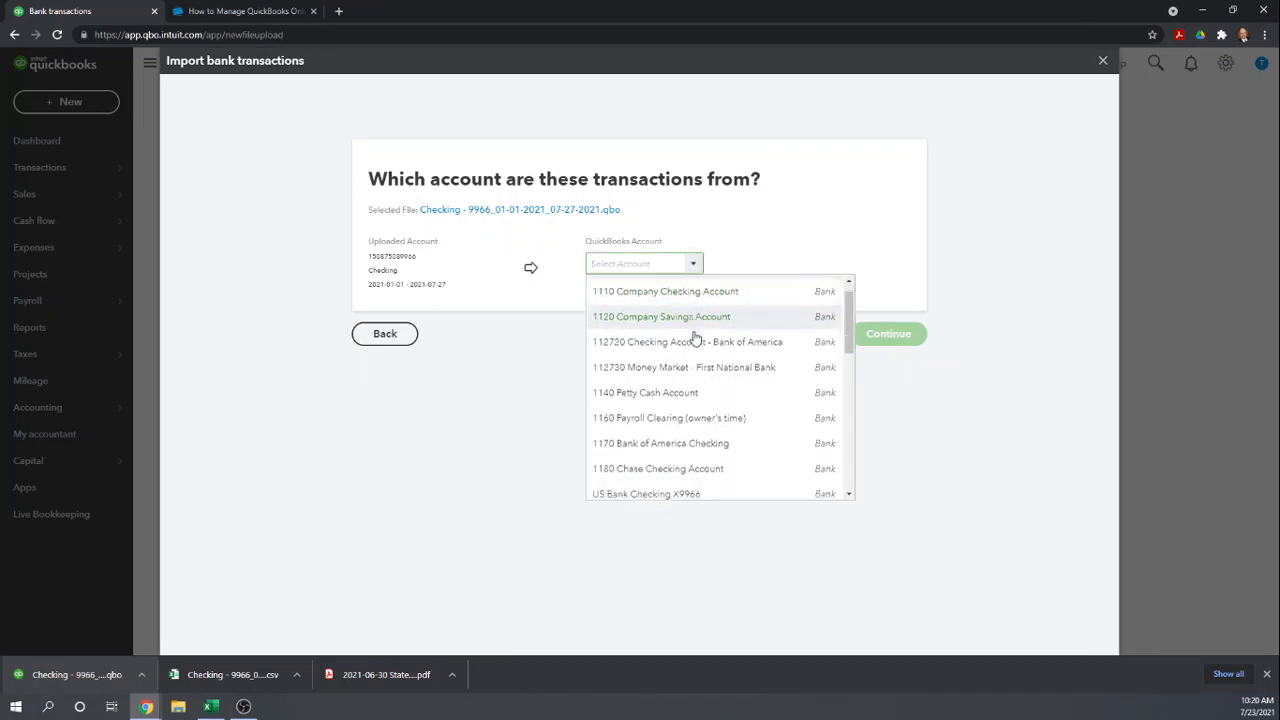
{"action": "scroll", "coordinate": [695, 340], "scroll_direction": "down", "scroll_amount": 1}
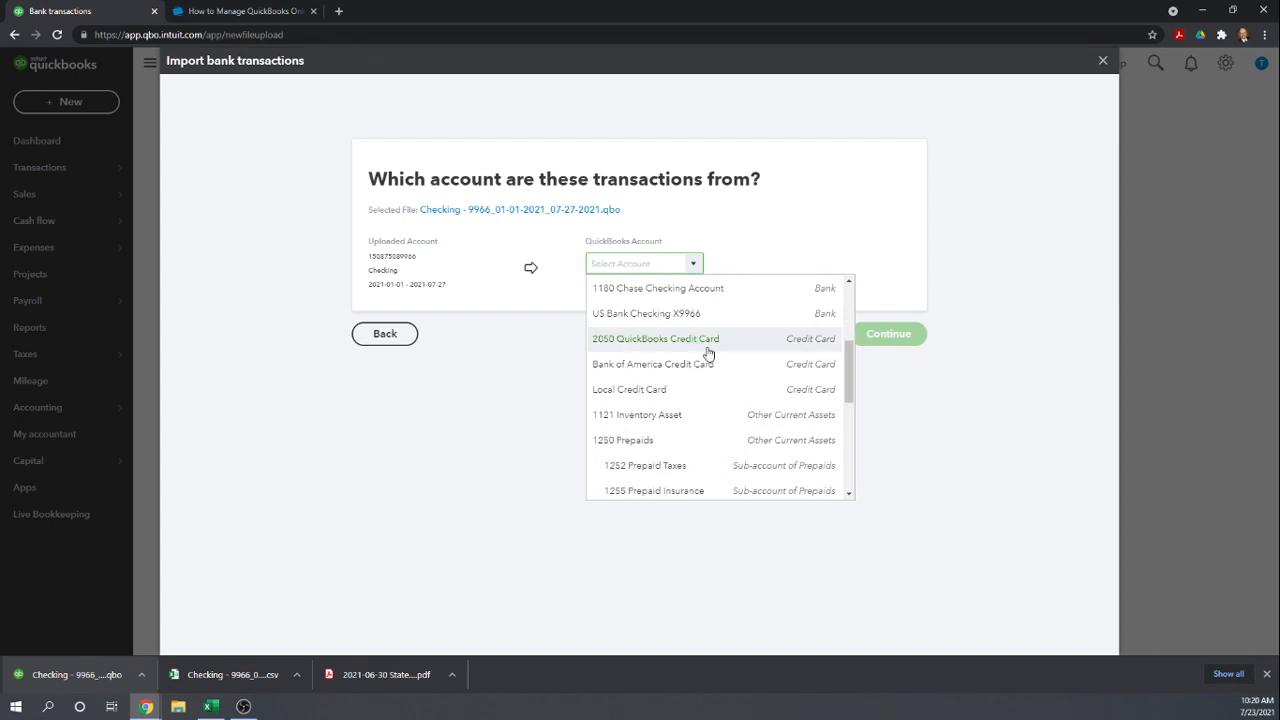
{"action": "left_click", "coordinate": [652, 316]}
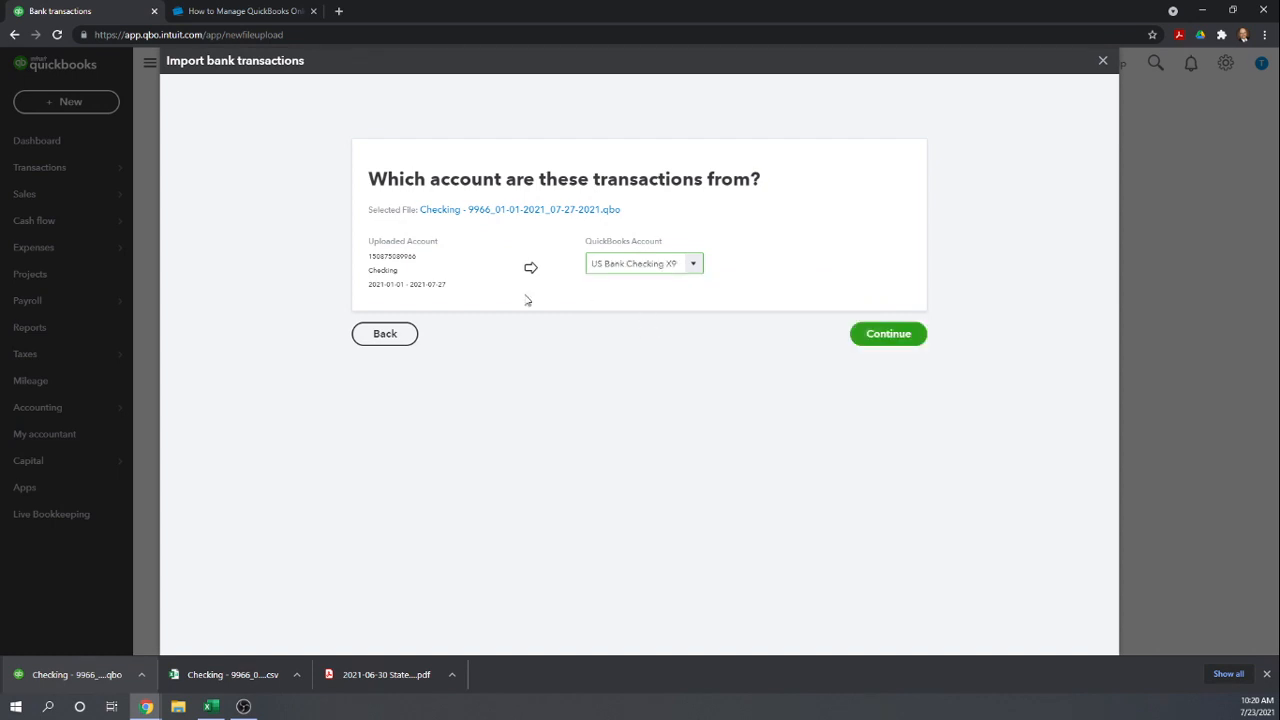
{"action": "left_click", "coordinate": [880, 336]}
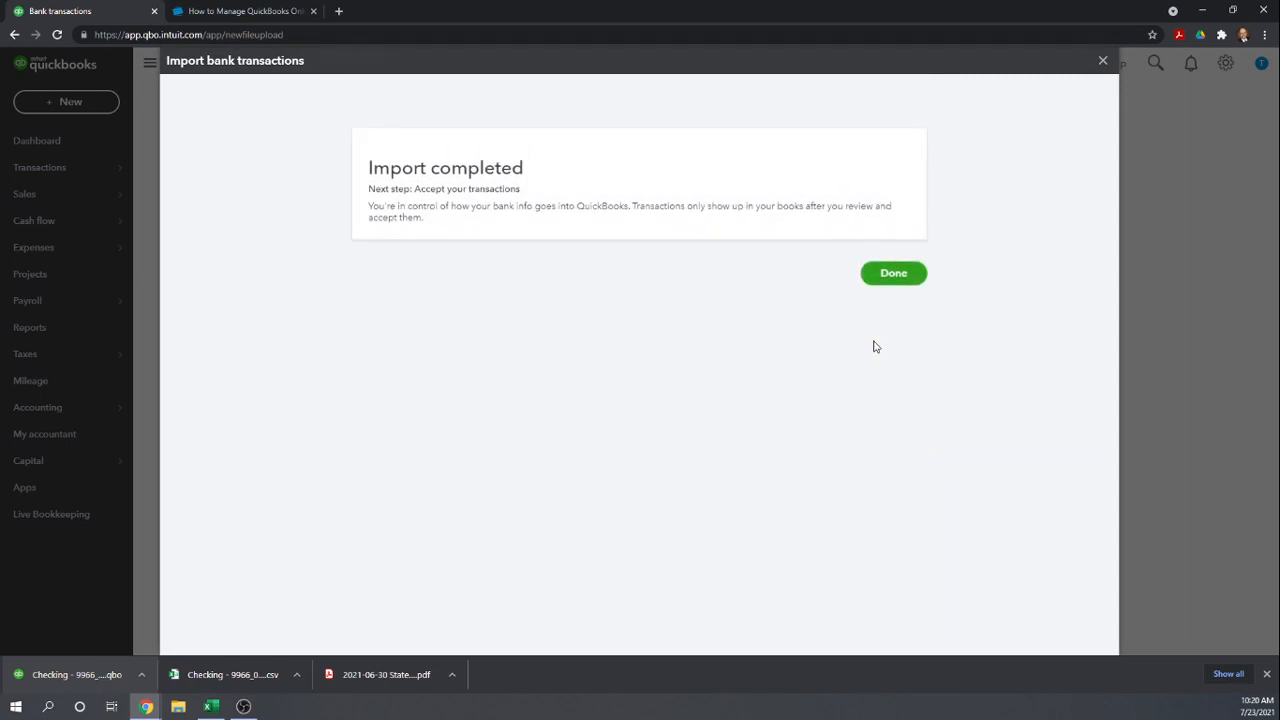
{"action": "left_click", "coordinate": [891, 276]}
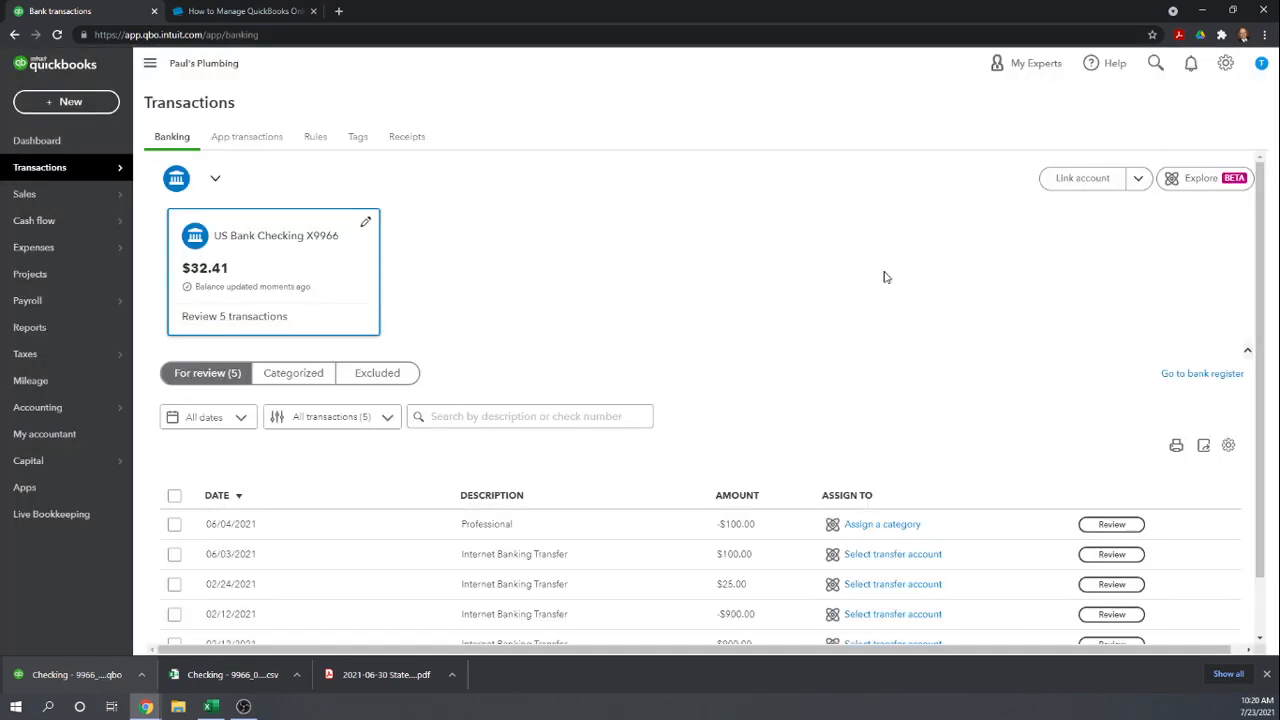
- Examine the imported US Bank Checking transactions awaiting review and their assignment options
{"action": "scroll", "coordinate": [620, 420], "scroll_direction": "down", "scroll_amount": 2}
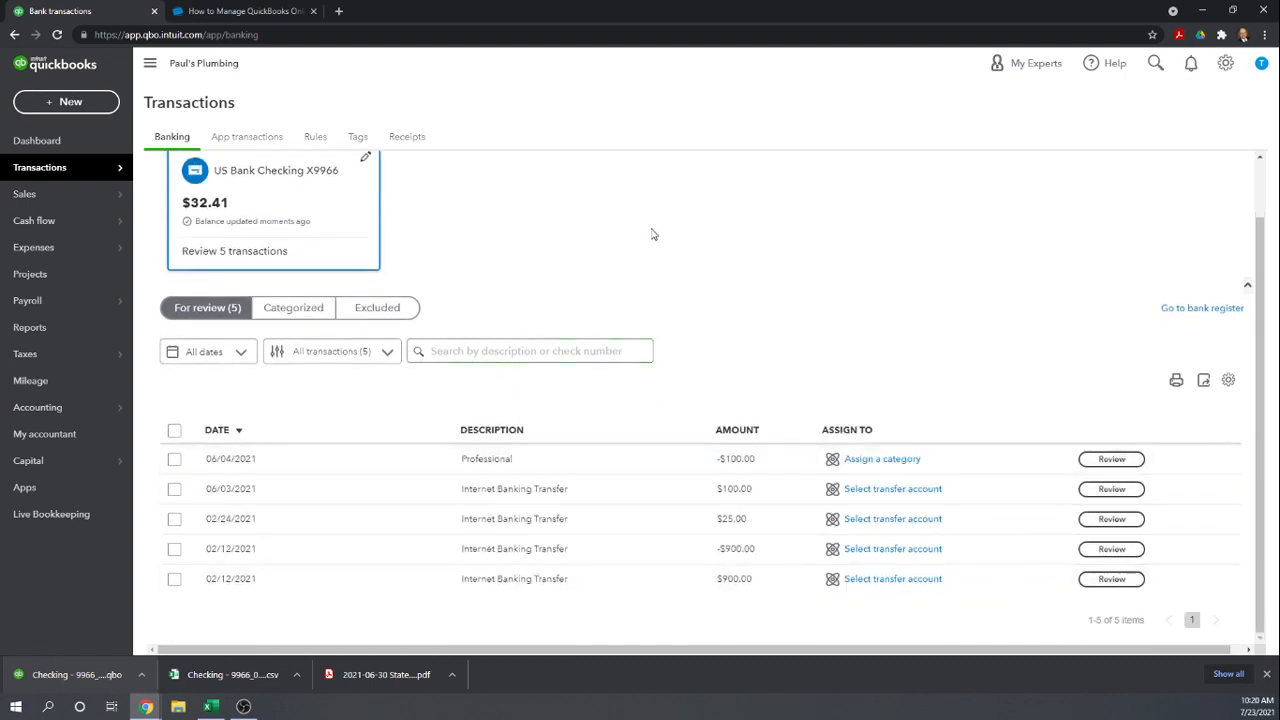
{"action": "scroll", "coordinate": [650, 238], "scroll_direction": "up", "scroll_amount": 2}
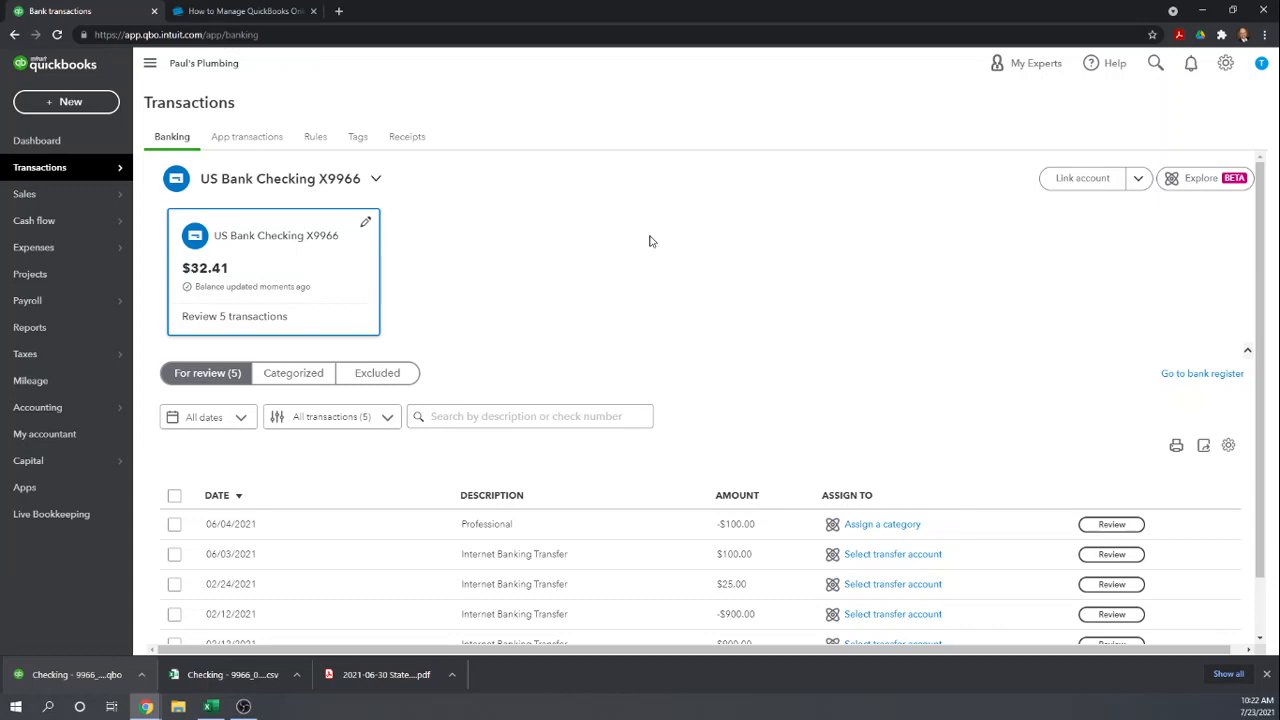
{"action": "scroll", "coordinate": [620, 237], "scroll_direction": "down", "scroll_amount": 1}
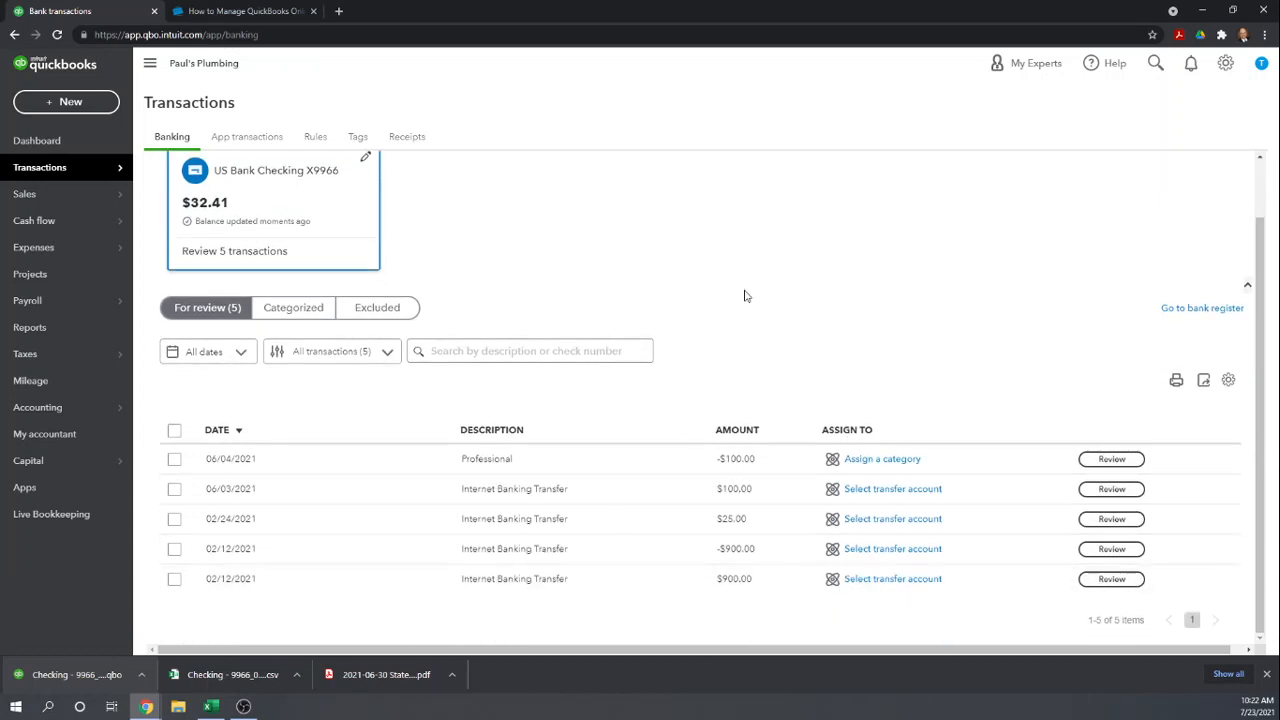
{"action": "scroll", "coordinate": [745, 295], "scroll_direction": "up", "scroll_amount": 1}
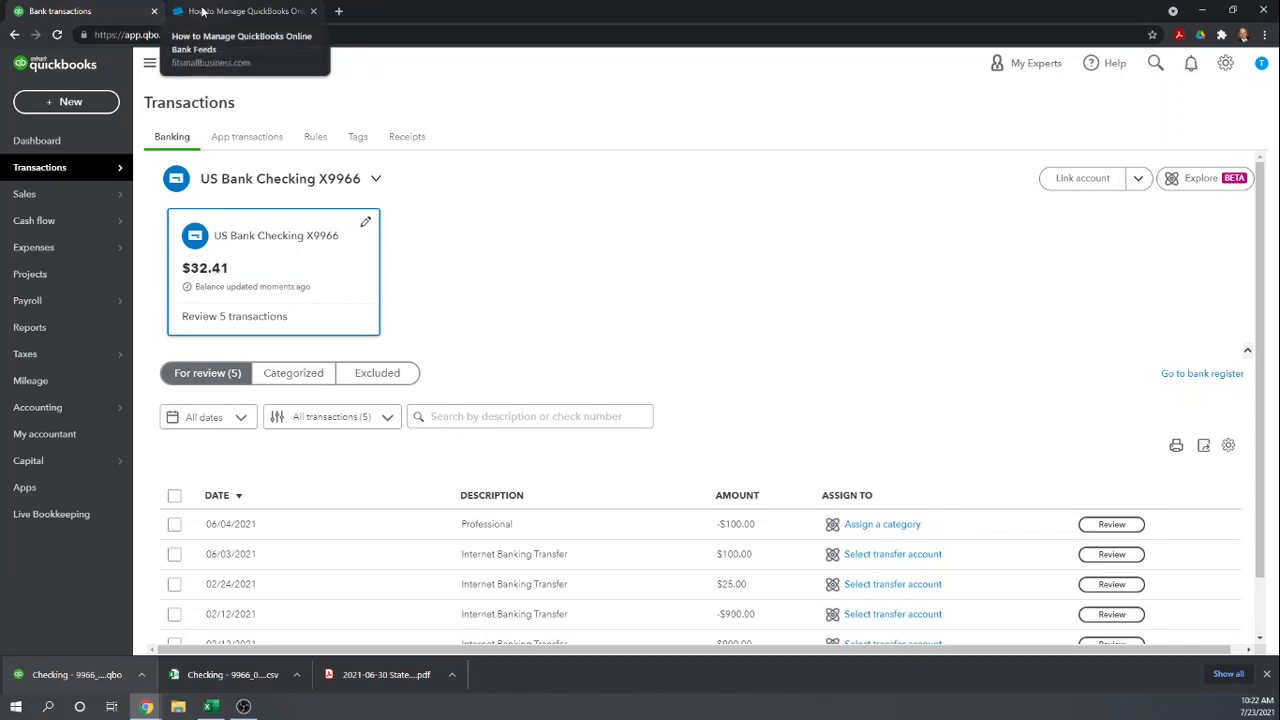
- Switch to the Fit Small Business site, reopen How to Manage Downloaded Banking Transactions from Part 4 of the course, and skim the article
{"action": "left_click", "coordinate": [202, 11]}
{"action": "scroll", "coordinate": [283, 440], "scroll_direction": "down", "scroll_amount": 1}
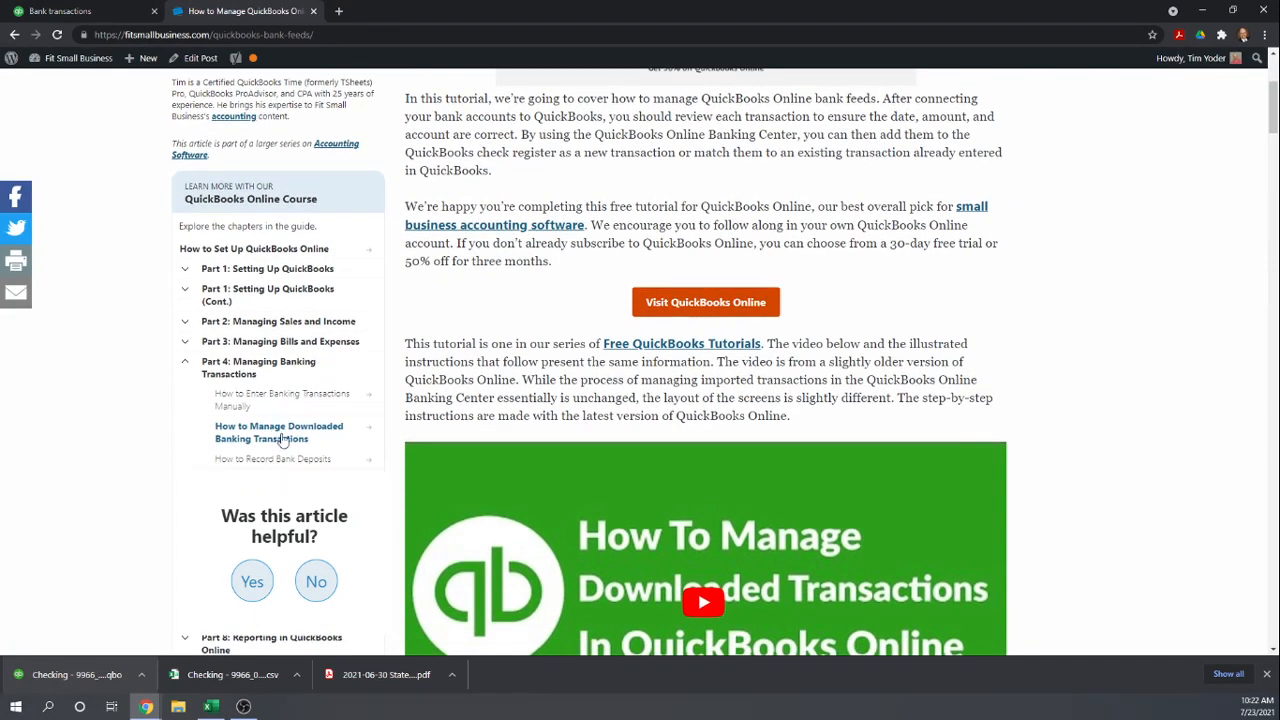
{"action": "scroll", "coordinate": [283, 440], "scroll_direction": "down", "scroll_amount": 1}
{"action": "left_click", "coordinate": [252, 373]}
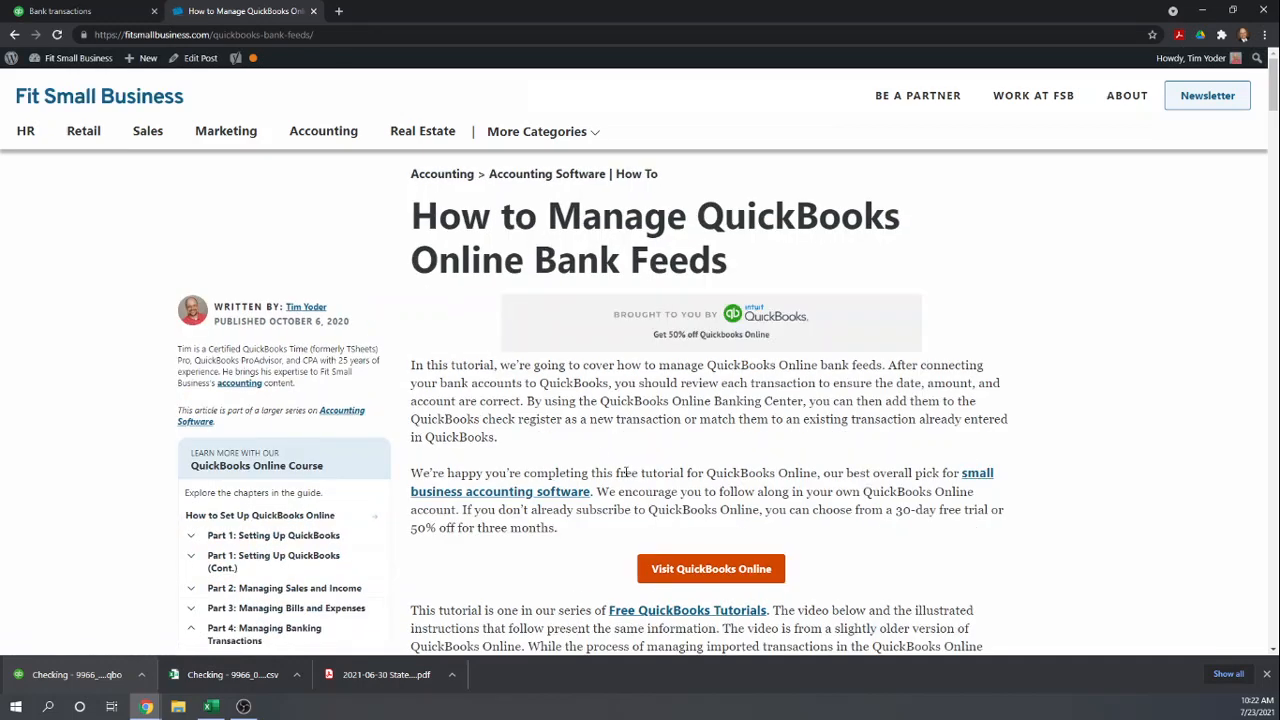
{"action": "scroll", "coordinate": [627, 476], "scroll_direction": "down", "scroll_amount": 6}
{"action": "scroll", "coordinate": [628, 480], "scroll_direction": "up", "scroll_amount": 5}
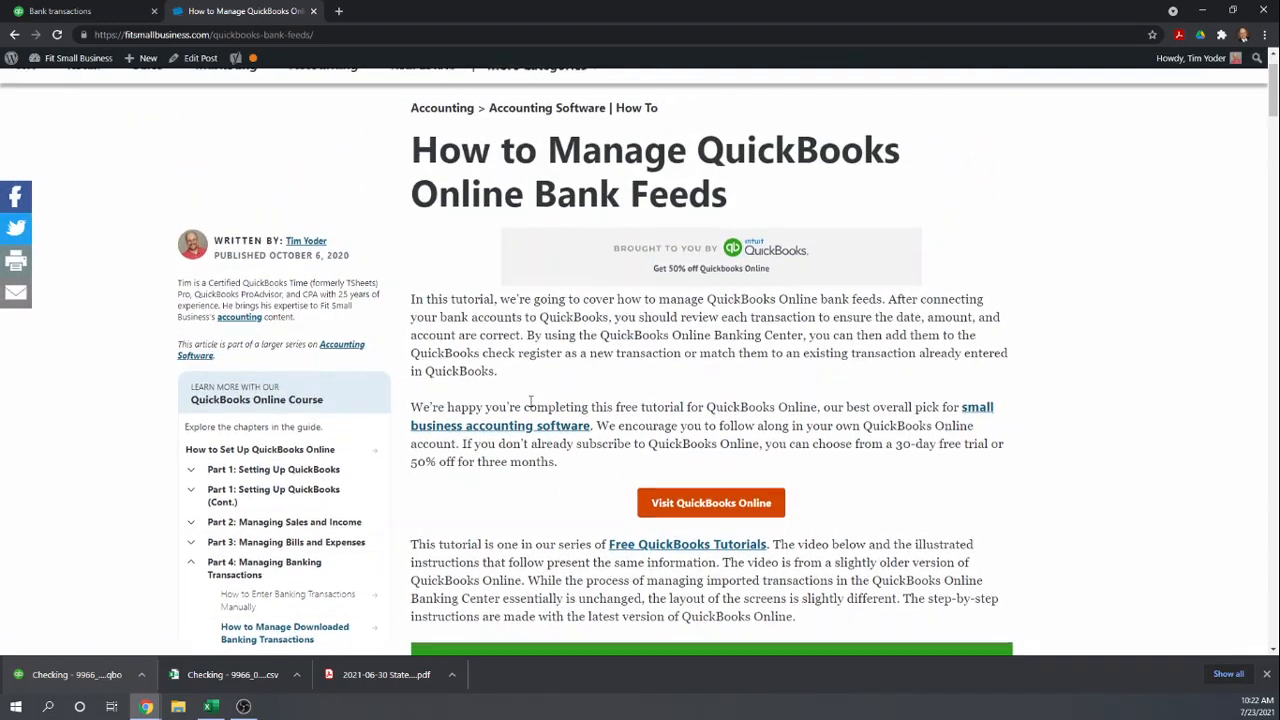
{"action": "scroll", "coordinate": [531, 401], "scroll_direction": "up", "scroll_amount": 1}
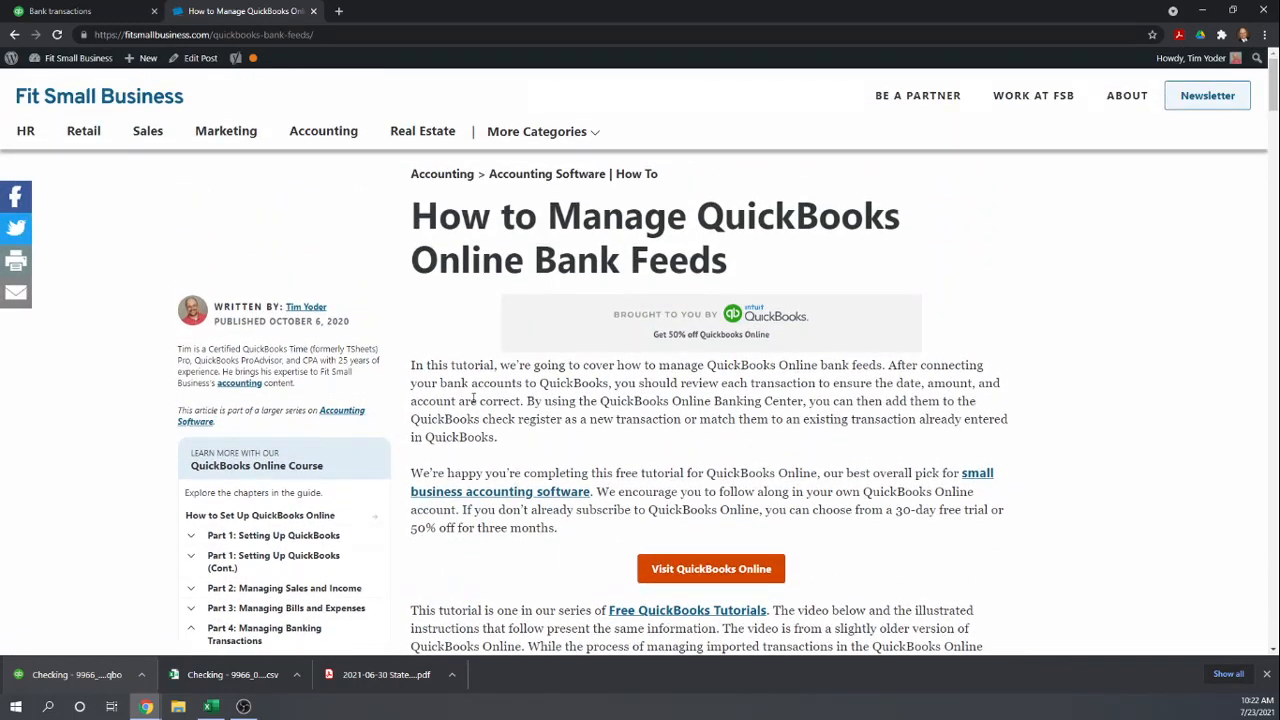